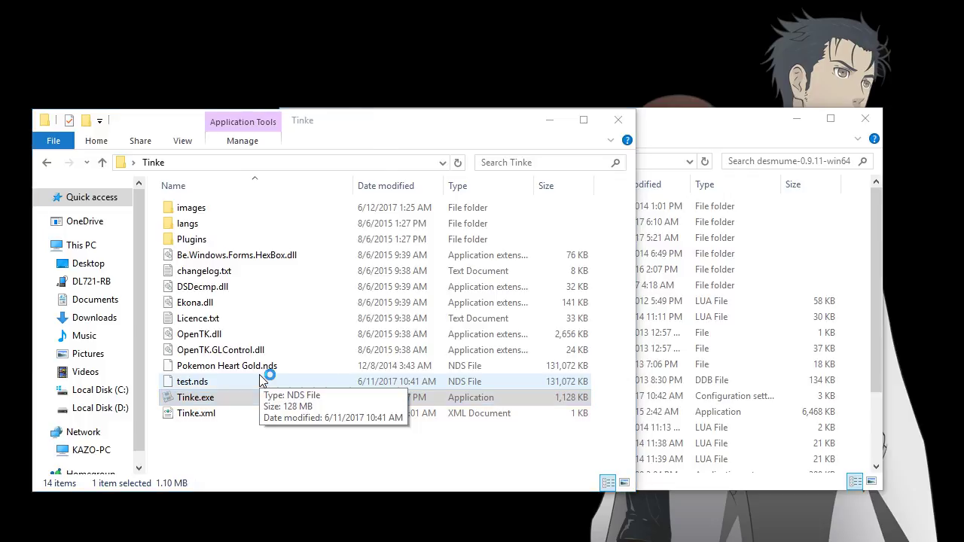
Step: Open the Pokemon Heart Gold.nds ROM from the Tinke folder
{"action": "left_click_drag", "start_coordinate": [283, 0], "coordinate": [210, 0]}
{"action": "left_click_drag", "start_coordinate": [36, 9], "coordinate": [379, 92]}
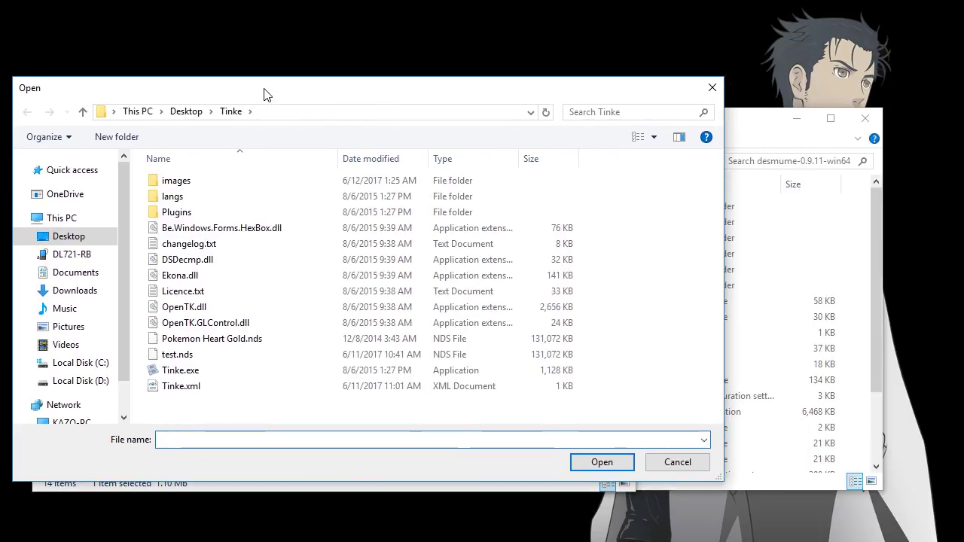
{"action": "left_click_drag", "start_coordinate": [264, 94], "coordinate": [272, 124]}
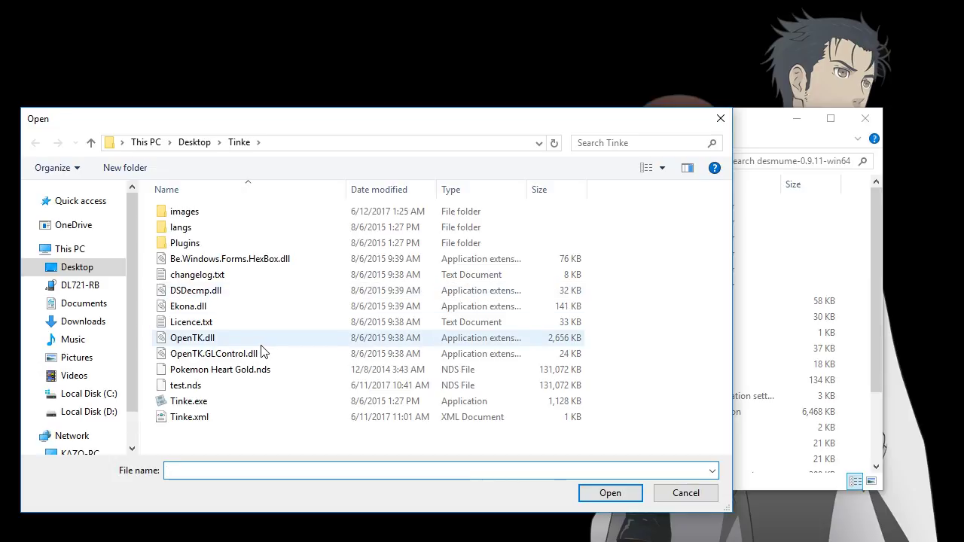
{"action": "left_click", "coordinate": [217, 372]}
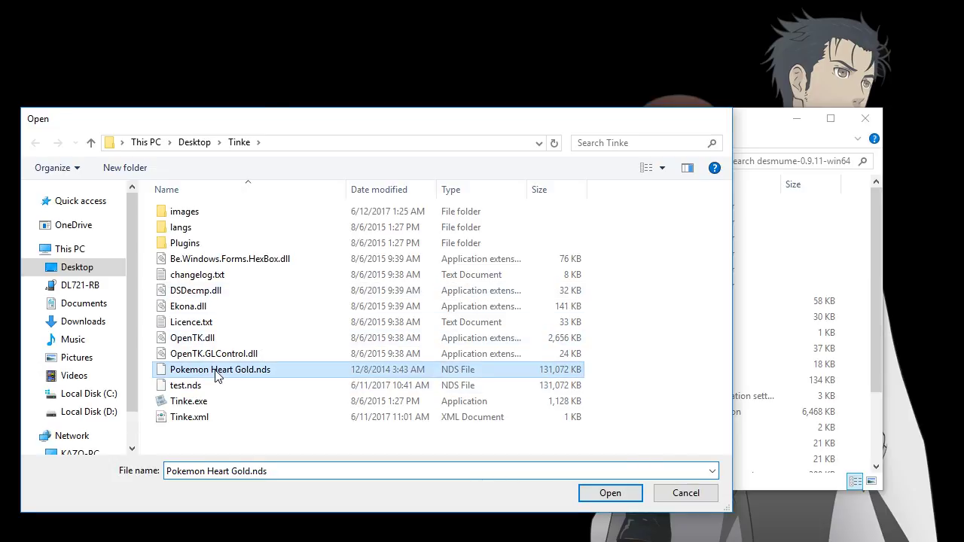
{"action": "double_click", "coordinate": [217, 373]}
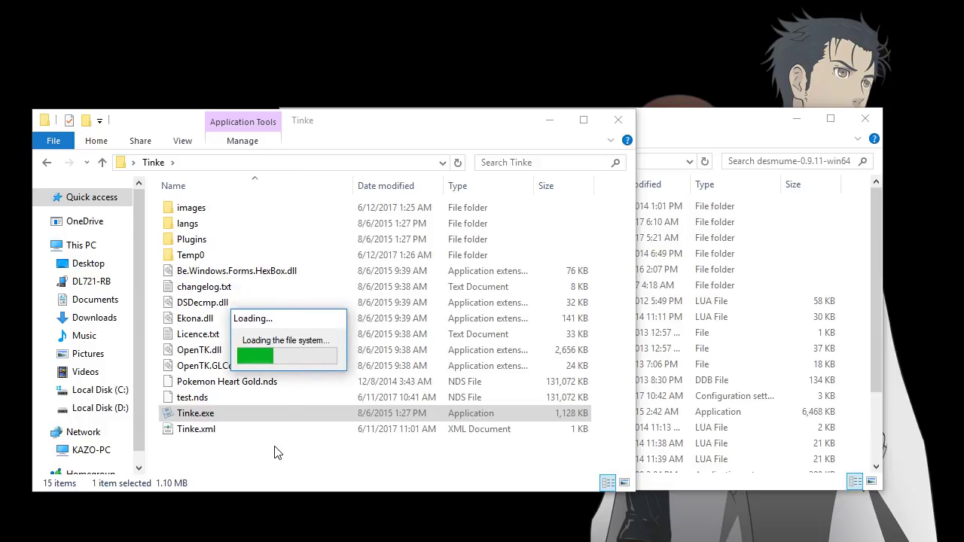
{"action": "left_click_drag", "start_coordinate": [42, 41], "coordinate": [309, 52]}
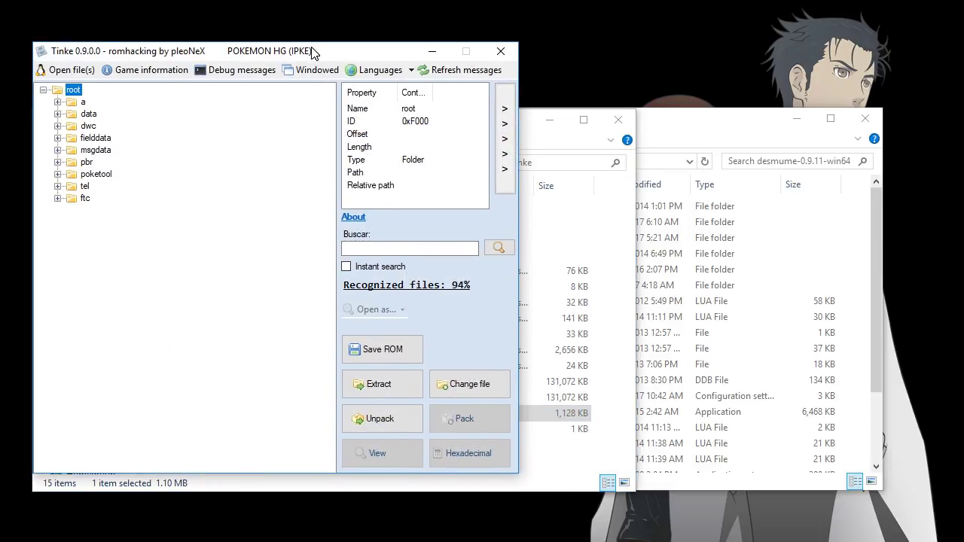
Step: Browse the ROM tree to /a/0/0 and unpack file 6
{"action": "left_click", "coordinate": [53, 100]}
{"action": "left_click", "coordinate": [67, 112]}
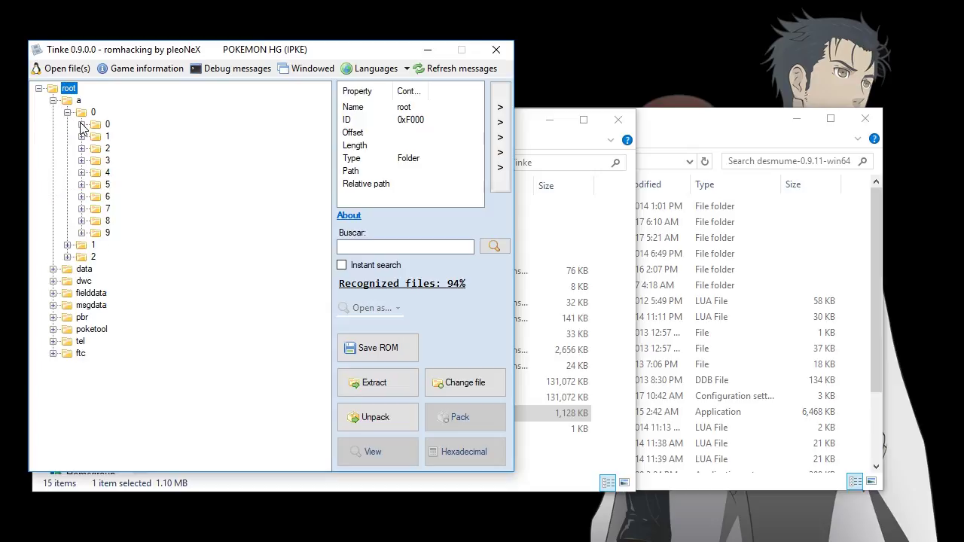
{"action": "left_click", "coordinate": [82, 125]}
{"action": "left_click", "coordinate": [122, 209]}
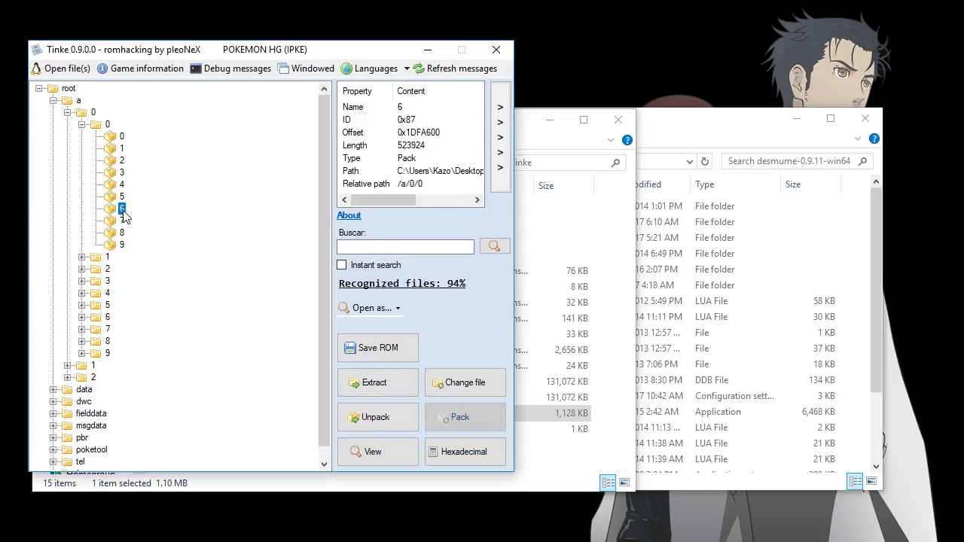
{"action": "left_click", "coordinate": [387, 422]}
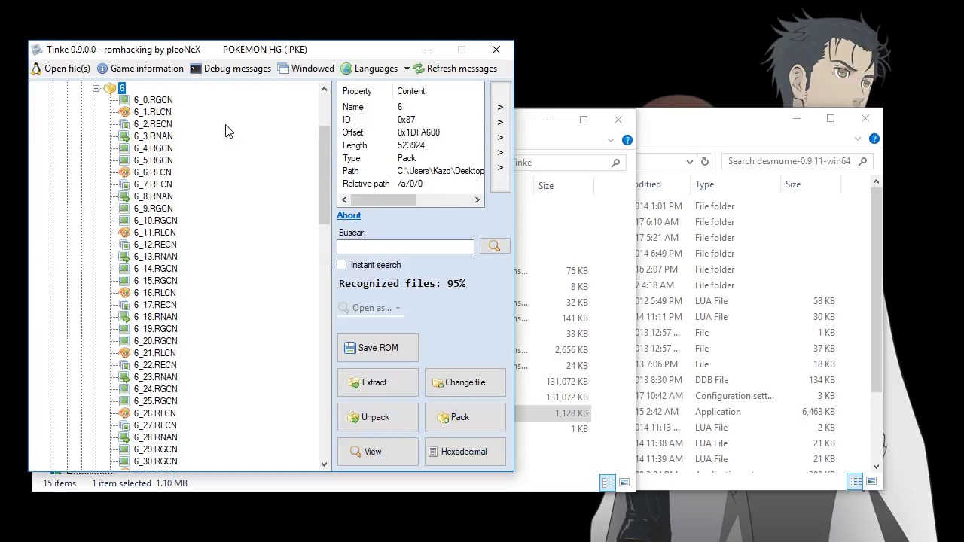
{"action": "scroll", "coordinate": [323, 143], "scroll_direction": "up", "scroll_amount": 1}
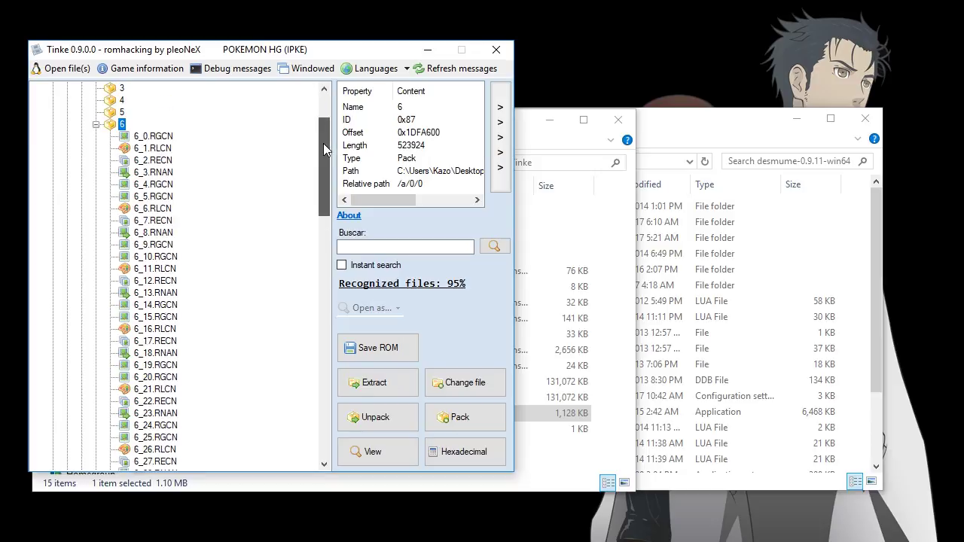
Step: View the 6_1.RLCN palette and the 6_0.RGCN tiles from the unpacked file
{"action": "left_click", "coordinate": [151, 148]}
{"action": "left_click", "coordinate": [375, 452]}
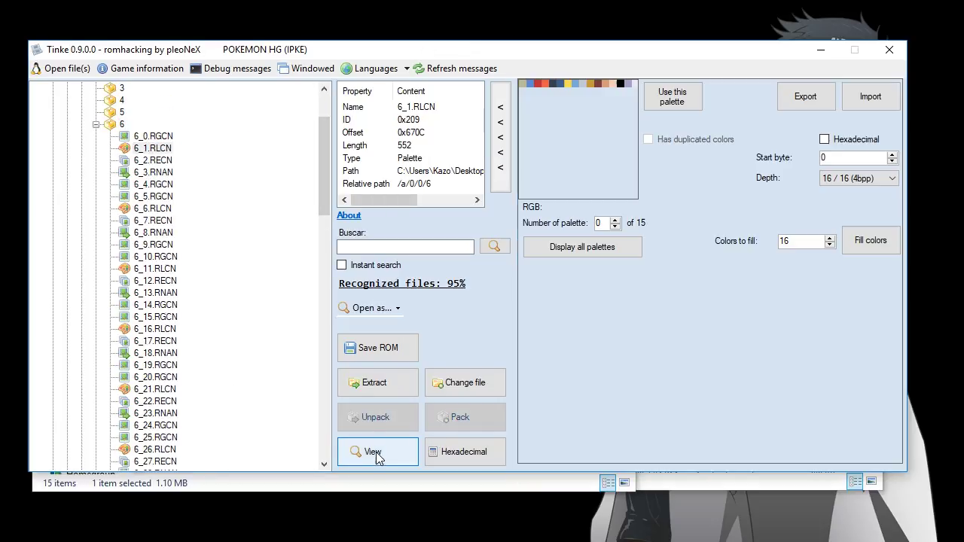
{"action": "left_click", "coordinate": [155, 136]}
{"action": "left_click", "coordinate": [373, 452]}
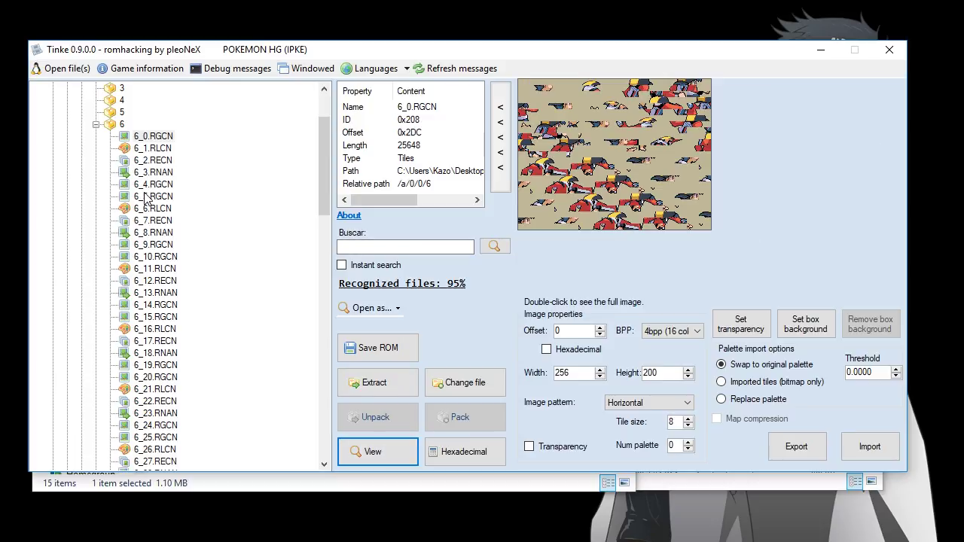
Step: Compare the 6_5.RGCN tile image with the 6_0.RGCN tile image
{"action": "left_click", "coordinate": [147, 197]}
{"action": "left_click", "coordinate": [351, 450]}
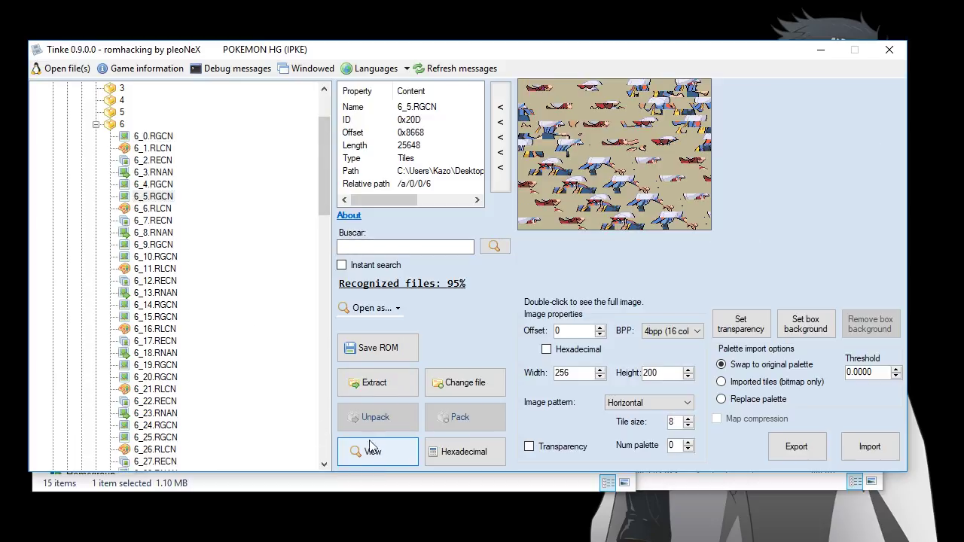
{"action": "left_click", "coordinate": [152, 137]}
{"action": "left_click", "coordinate": [369, 457]}
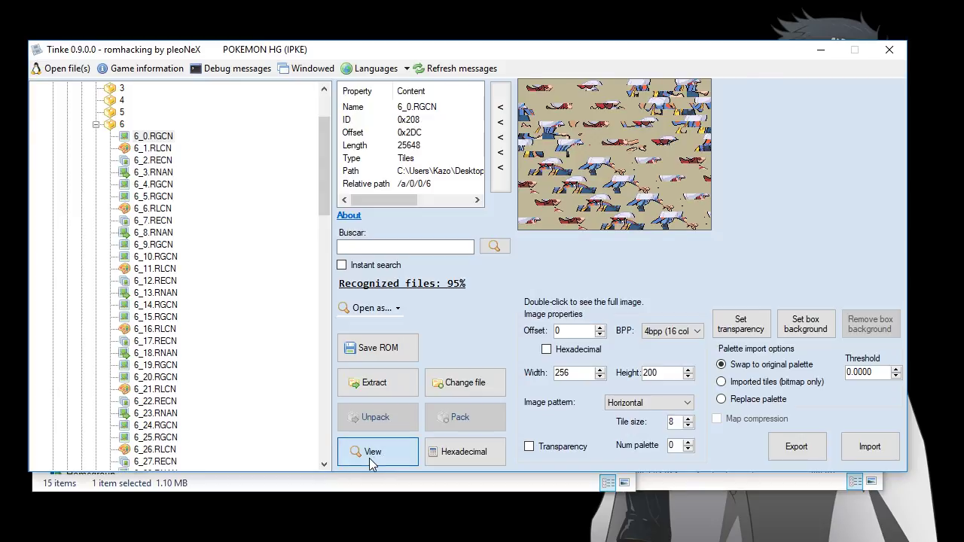
{"action": "left_click", "coordinate": [148, 137]}
{"action": "left_click", "coordinate": [152, 197]}
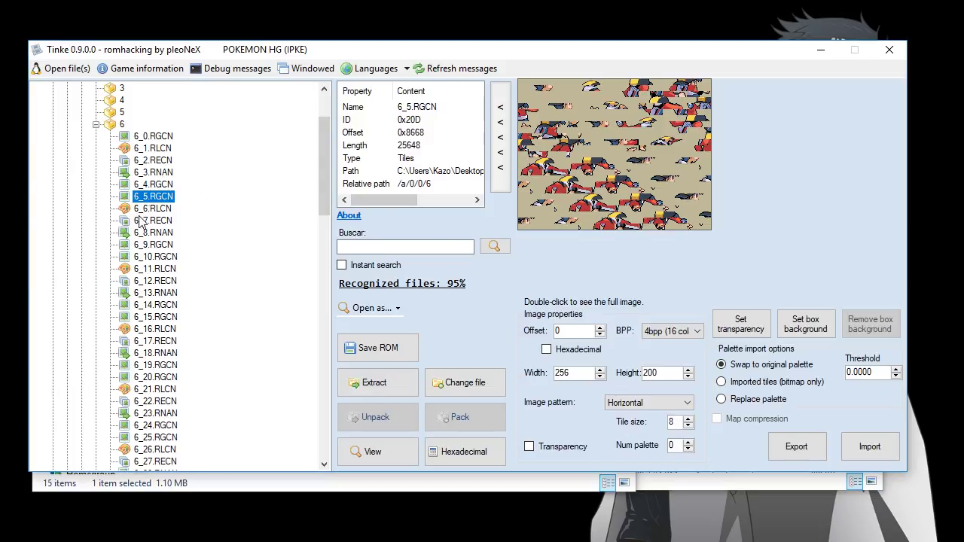
Step: View the 6_2.RECN cells and browse through the banks to examine the trainer's animation frames
{"action": "left_click", "coordinate": [149, 150]}
{"action": "left_click", "coordinate": [152, 160]}
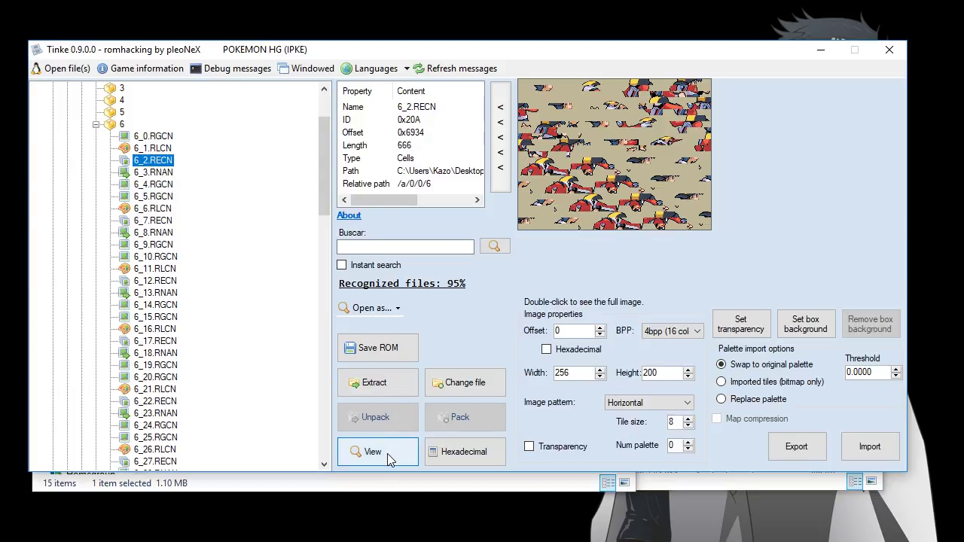
{"action": "left_click", "coordinate": [400, 451]}
{"action": "left_click", "coordinate": [661, 284]}
{"action": "left_click", "coordinate": [644, 305]}
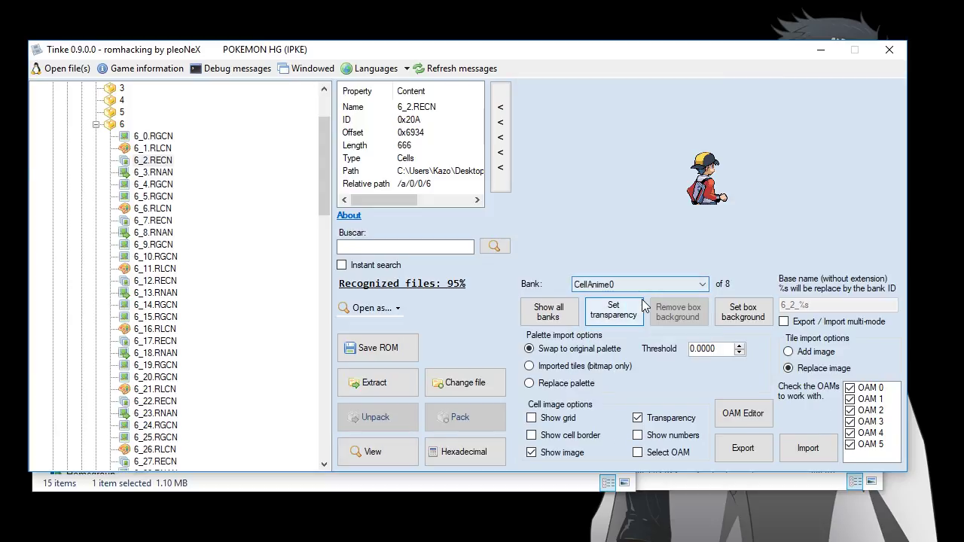
{"action": "key", "text": "Down"}
{"action": "key", "text": "Down"}
{"action": "key", "text": "Down"}
{"action": "key", "text": "Up"}
{"action": "key", "text": "Up"}
{"action": "key", "text": "Down"}
{"action": "key", "text": "Down"}
{"action": "key", "text": "Up"}
{"action": "key", "text": "Up"}
{"action": "key", "text": "Down"}
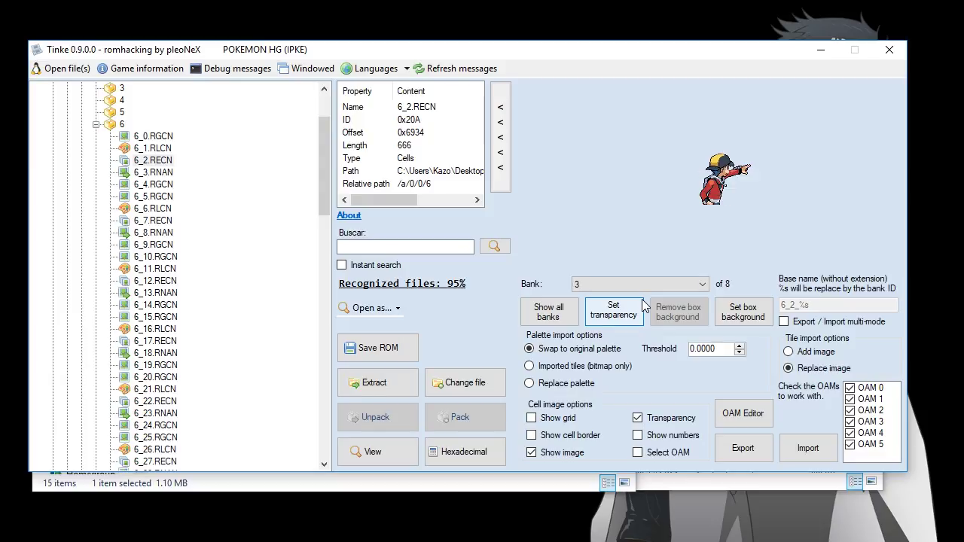
{"action": "key", "text": "Down"}
{"action": "key", "text": "Down"}
{"action": "key", "text": "Down"}
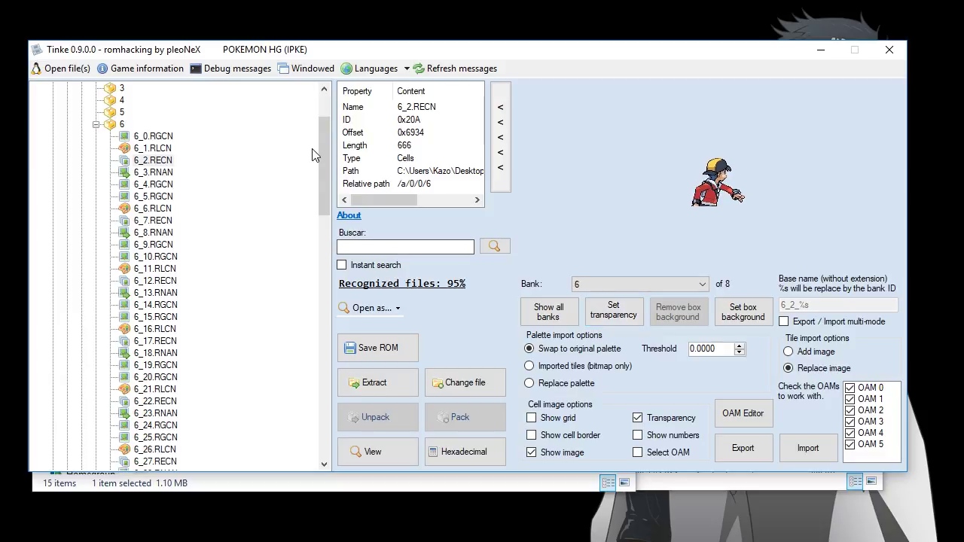
Step: View the 6_81.RLCN palette and the 6_80.RGCN tiles near the end of the unpacked file
{"action": "left_click_drag", "start_coordinate": [328, 149], "coordinate": [326, 344]}
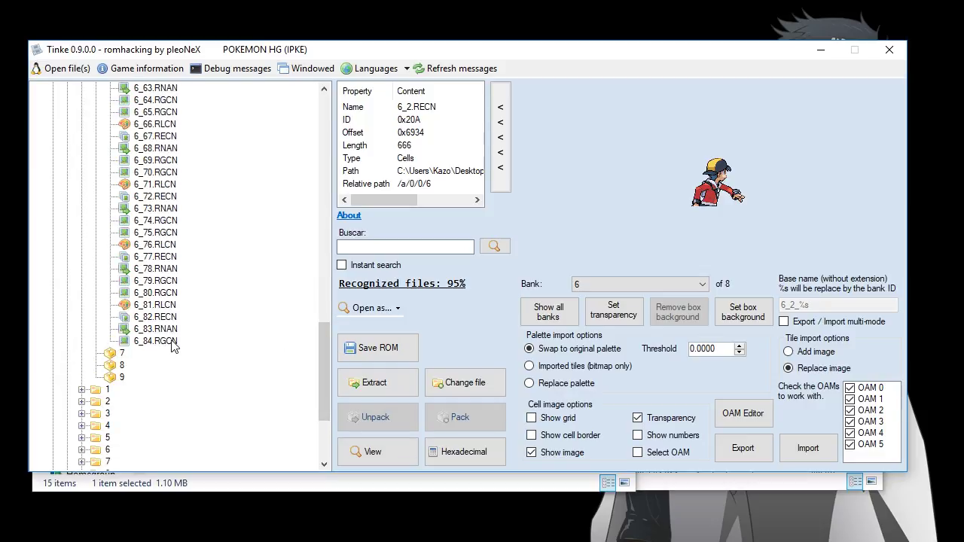
{"action": "left_click", "coordinate": [156, 305]}
{"action": "left_click", "coordinate": [376, 452]}
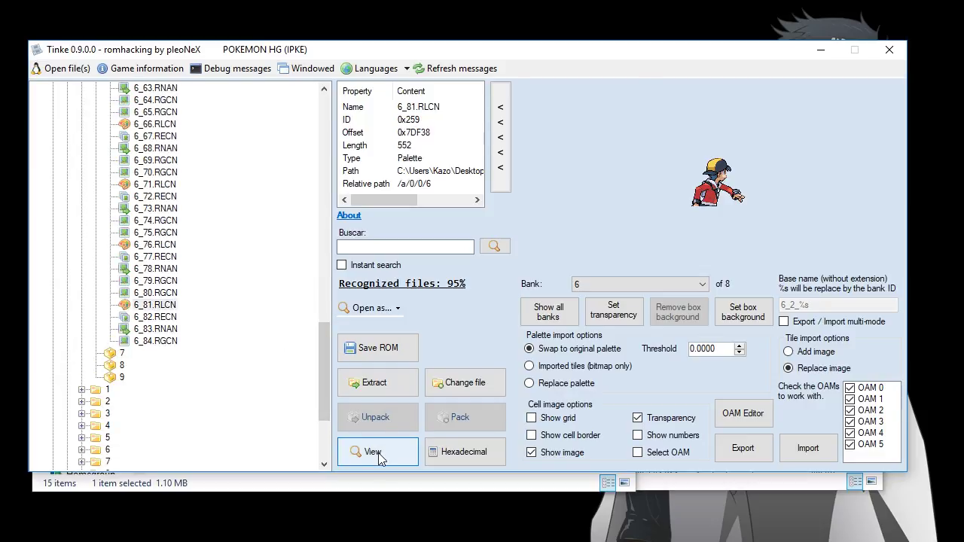
{"action": "left_click", "coordinate": [159, 294]}
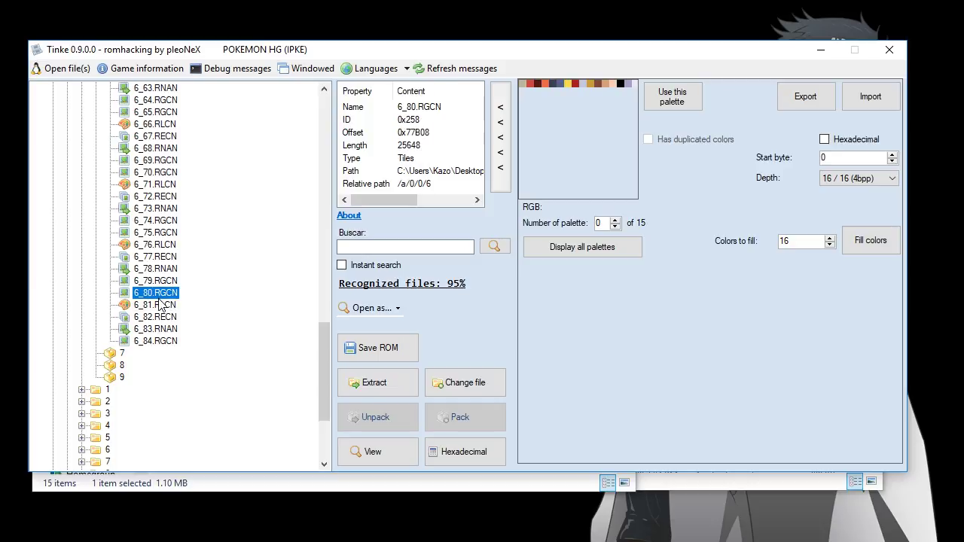
{"action": "left_click", "coordinate": [351, 452]}
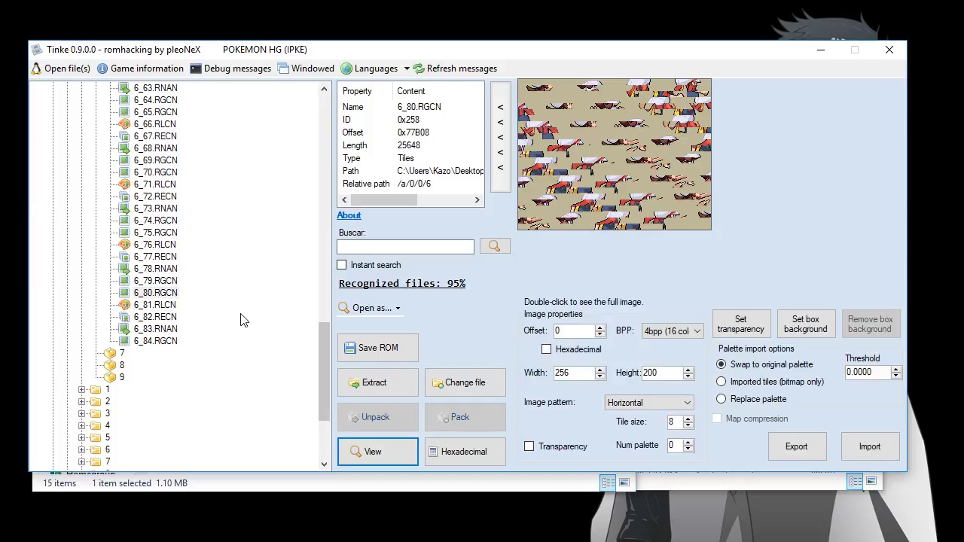
Step: View the 6_76.RLCN palette and the 6_75.RGCN tiles
{"action": "left_click", "coordinate": [149, 247]}
{"action": "left_click", "coordinate": [352, 452]}
{"action": "left_click", "coordinate": [155, 232]}
{"action": "left_click", "coordinate": [383, 440]}
Step: View the 6_77.RECN cells and browse back and forth through the banks to examine the sprite frames
{"action": "left_click", "coordinate": [145, 260]}
{"action": "left_click", "coordinate": [361, 450]}
{"action": "left_click", "coordinate": [630, 283]}
{"action": "left_click", "coordinate": [638, 286]}
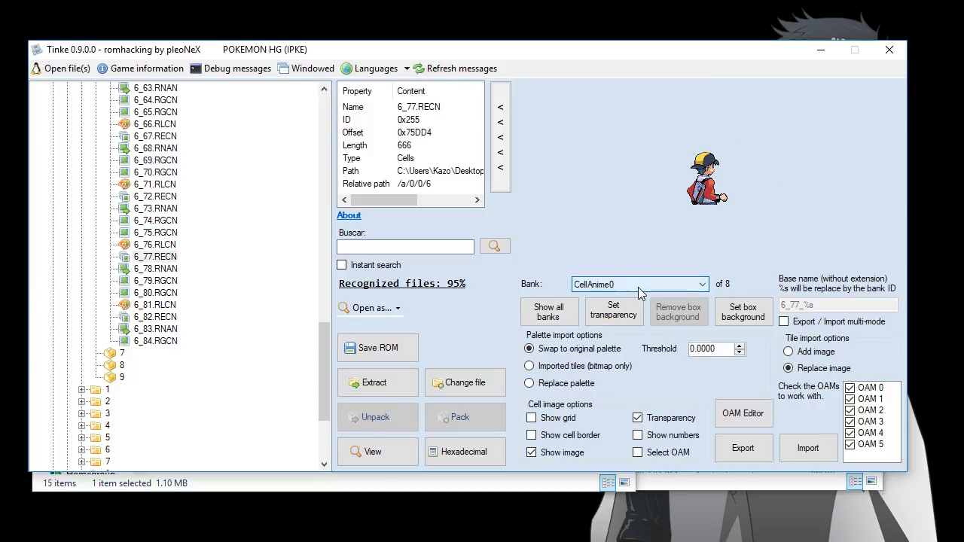
{"action": "scroll", "coordinate": [639, 288], "scroll_direction": "down", "scroll_amount": 3}
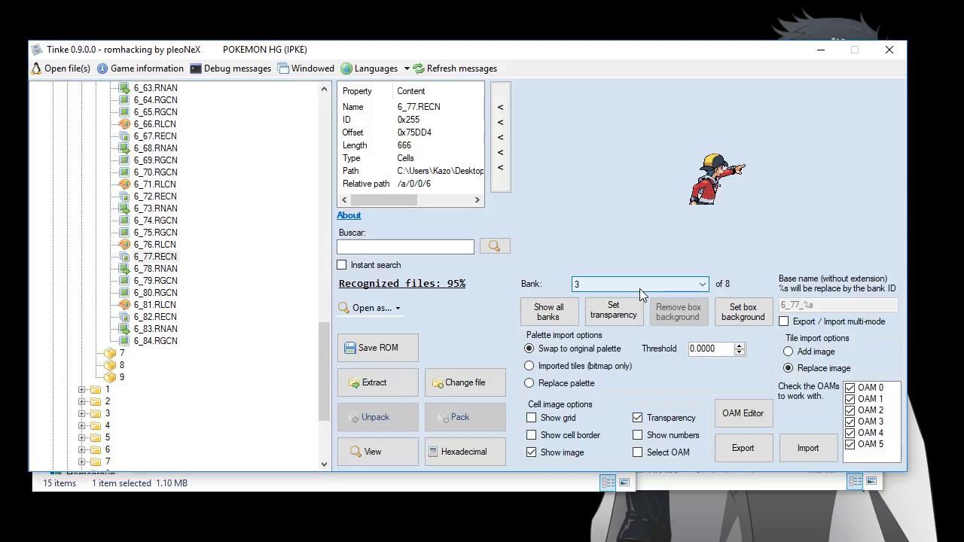
{"action": "scroll", "coordinate": [639, 288], "scroll_direction": "down", "scroll_amount": 4}
{"action": "scroll", "coordinate": [639, 289], "scroll_direction": "up", "scroll_amount": 6}
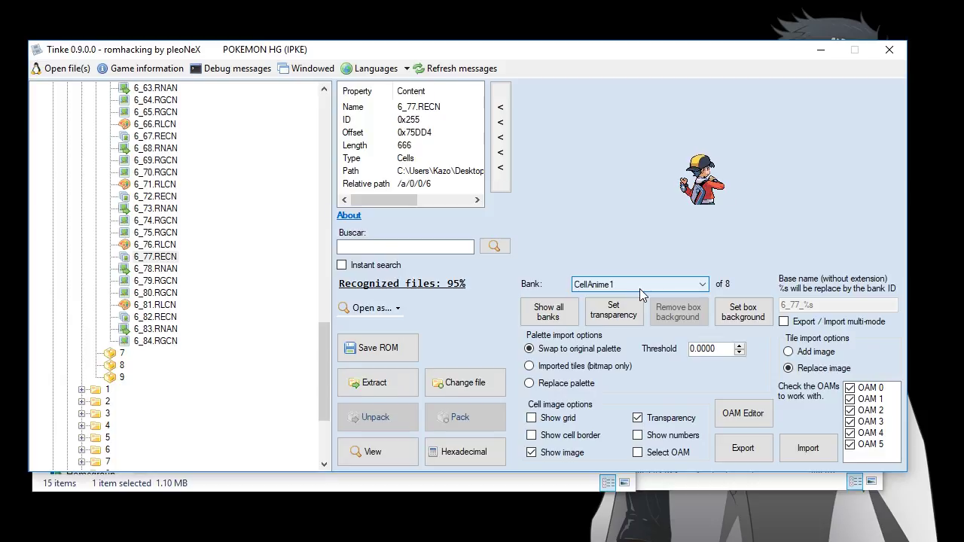
{"action": "scroll", "coordinate": [639, 289], "scroll_direction": "down", "scroll_amount": 4}
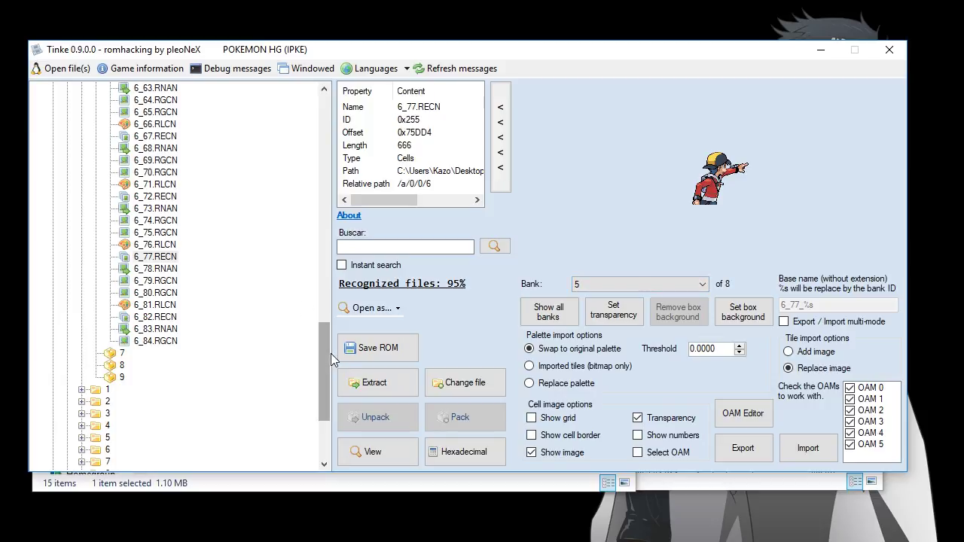
Step: Load the 6_1.RLCN palette and the 6_0.RGCN tiles, and display the 6_2.RECN cells with them
{"action": "left_click_drag", "start_coordinate": [324, 358], "coordinate": [329, 142]}
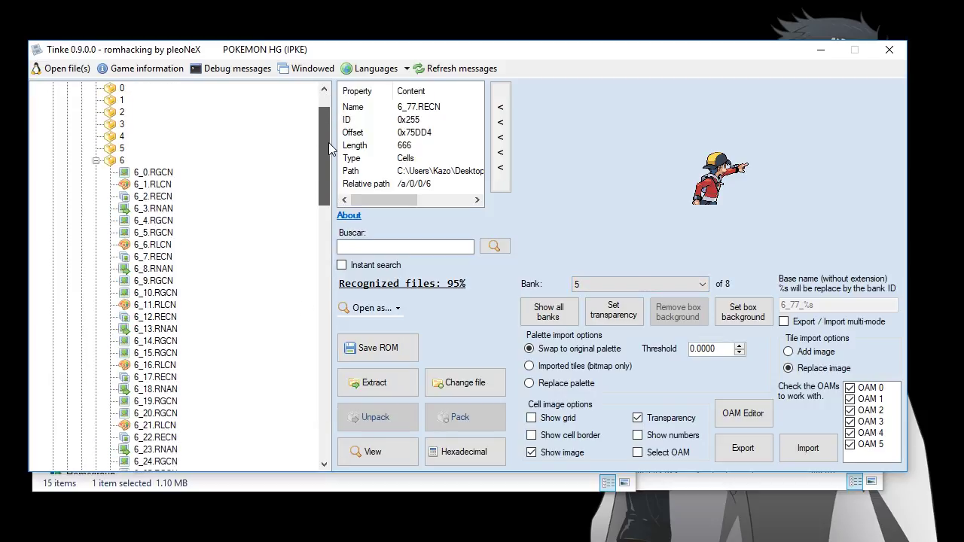
{"action": "left_click", "coordinate": [150, 185]}
{"action": "left_click", "coordinate": [362, 451]}
{"action": "left_click", "coordinate": [155, 175]}
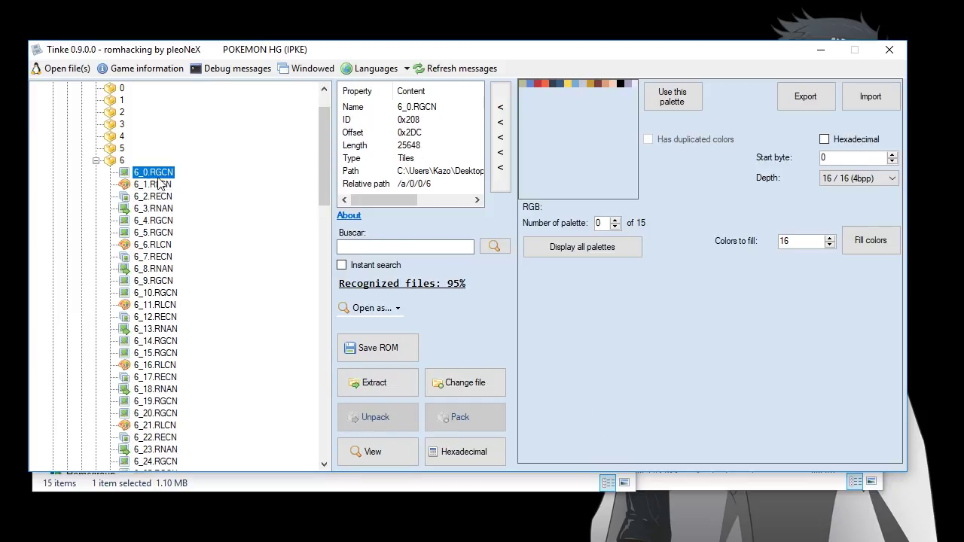
{"action": "left_click", "coordinate": [367, 451]}
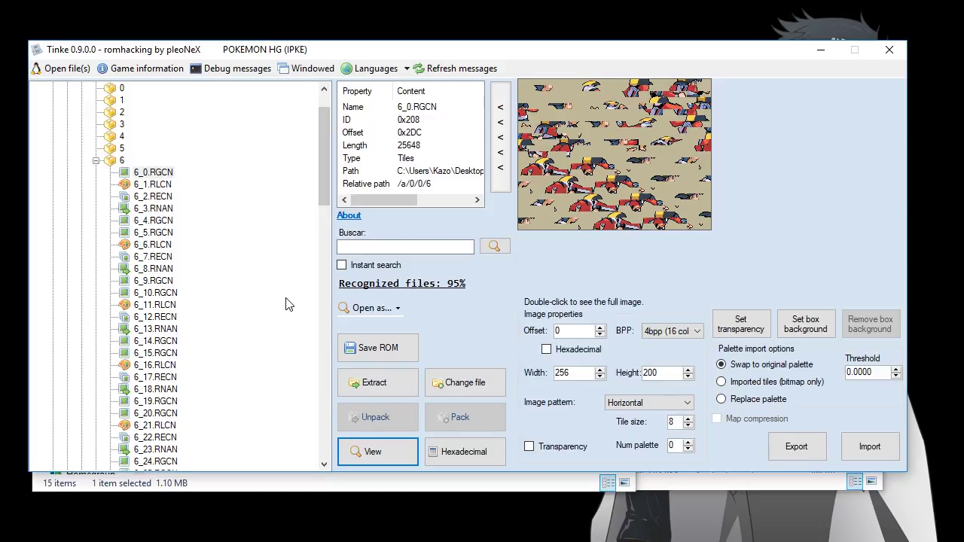
{"action": "left_click", "coordinate": [157, 197]}
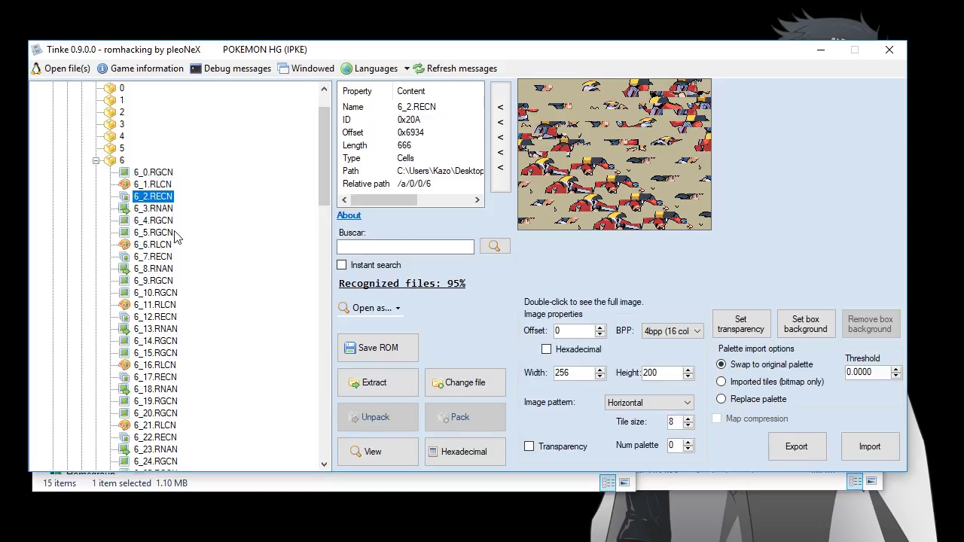
{"action": "left_click", "coordinate": [374, 453]}
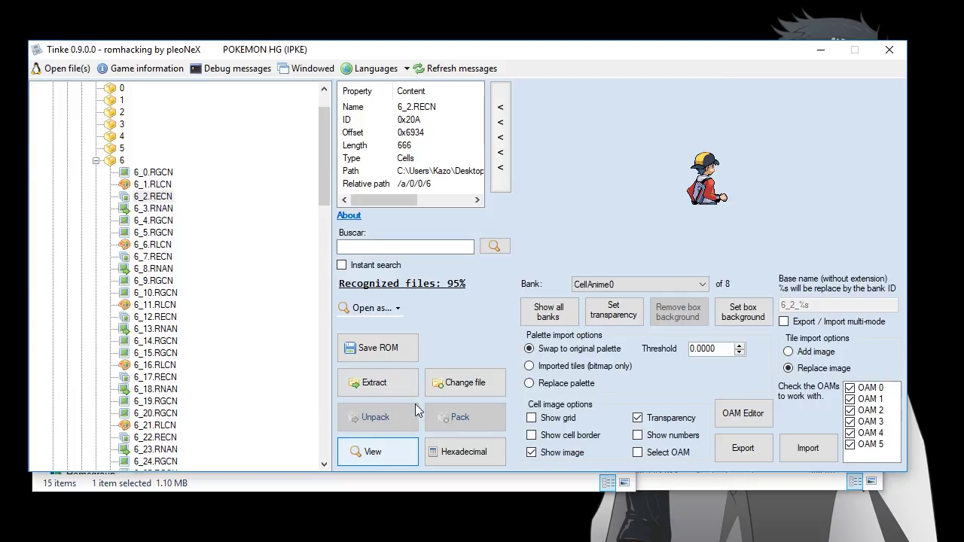
Step: Turn off transparency for the 6_2.RECN cells and export bank CellAnime0 to the images folder as 6_2.RECN_0.png
{"action": "left_click", "coordinate": [643, 286]}
{"action": "left_click", "coordinate": [632, 283]}
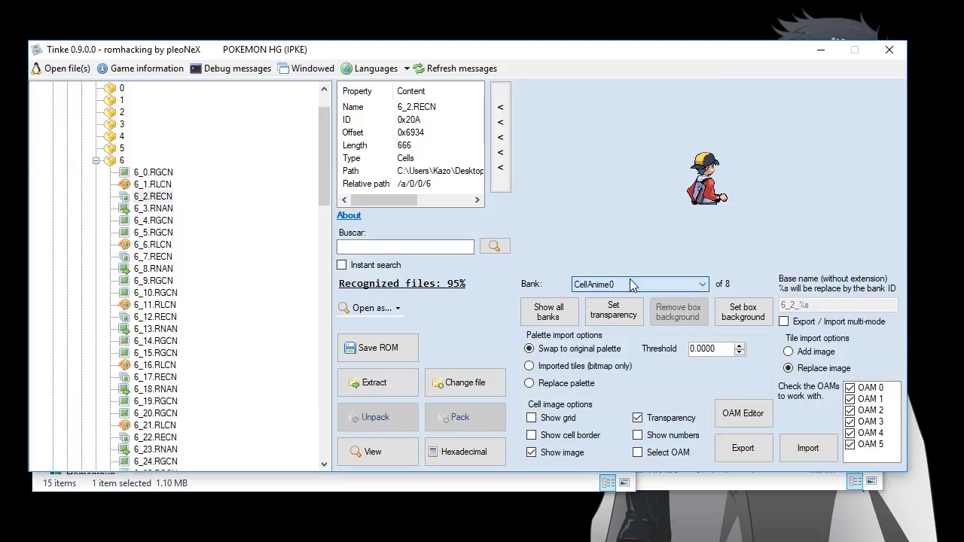
{"action": "left_click", "coordinate": [637, 419]}
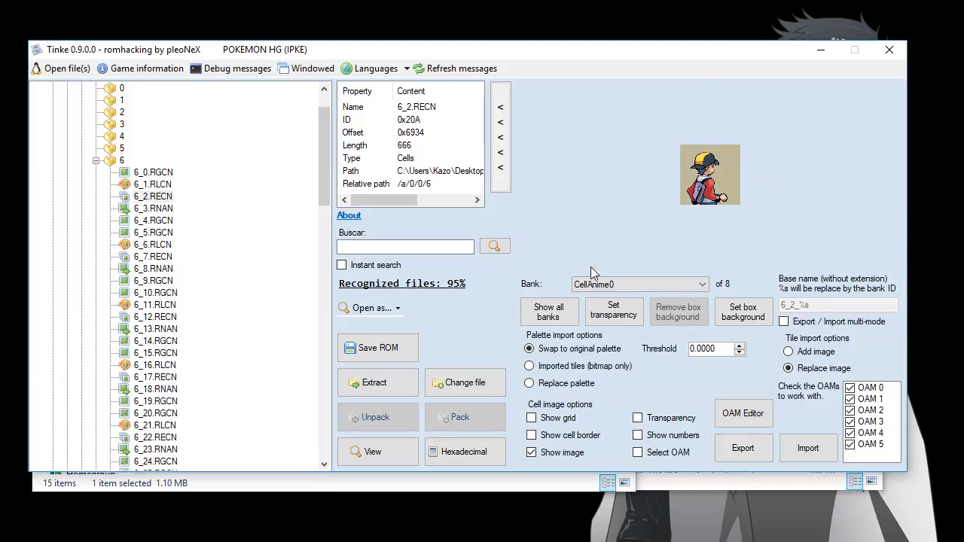
{"action": "left_click", "coordinate": [606, 285]}
{"action": "left_click", "coordinate": [607, 298]}
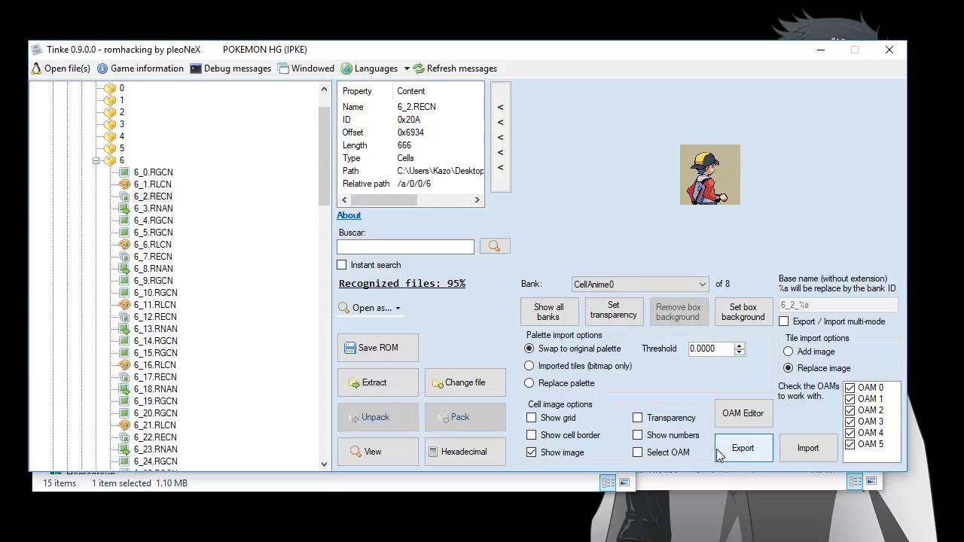
{"action": "left_click", "coordinate": [742, 448]}
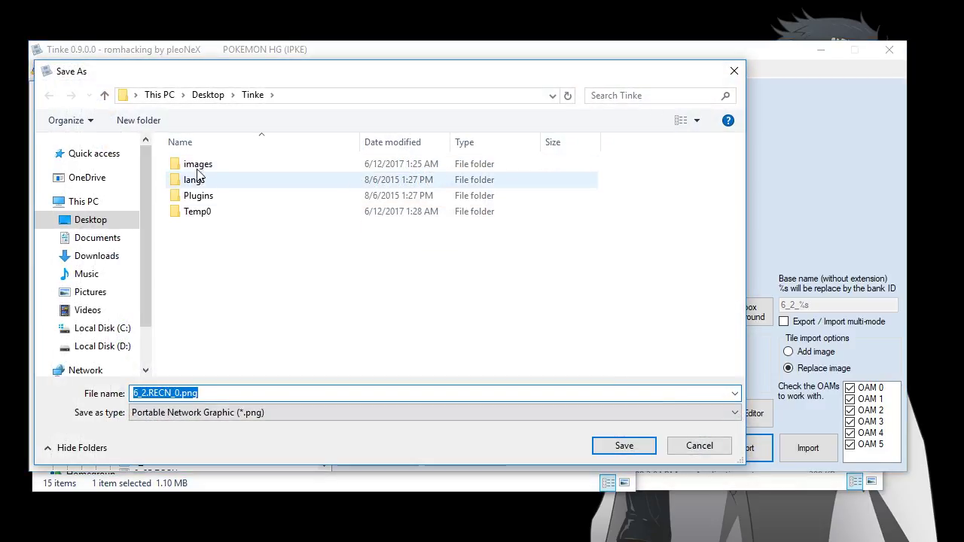
{"action": "double_click", "coordinate": [196, 165]}
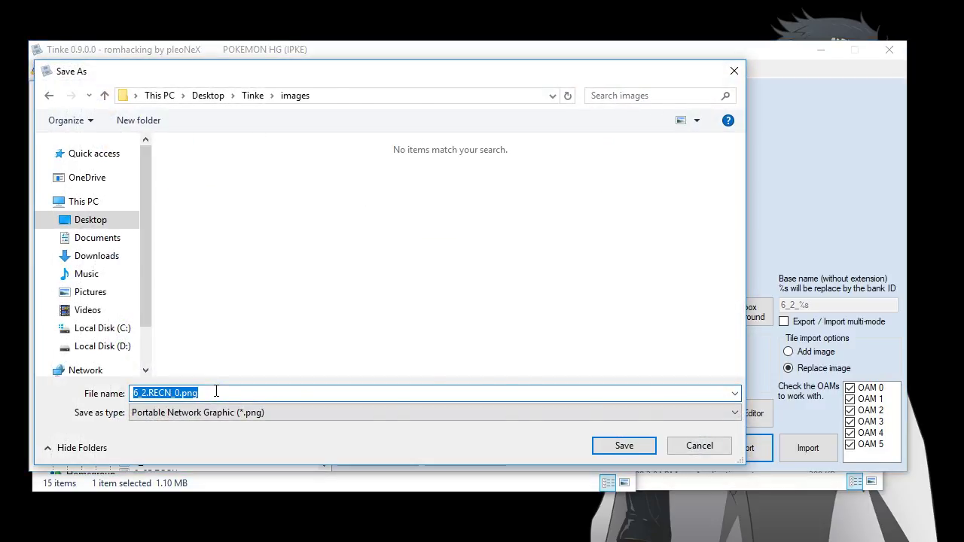
{"action": "key", "text": "Return"}
Step: Export banks CellAnime1 and 2 to the images folder as 6_2.RECN_1.png and 6_2.RECN_2.png
{"action": "left_click", "coordinate": [670, 287]}
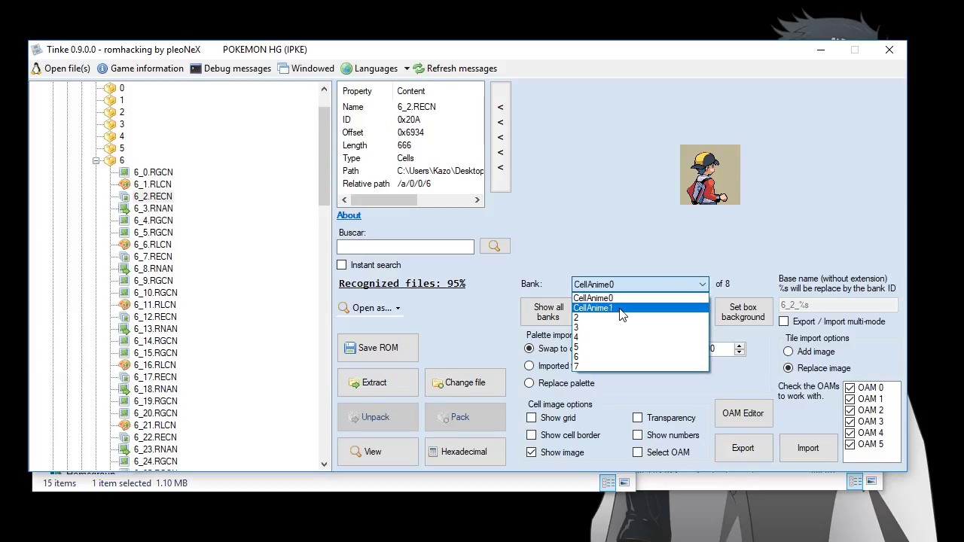
{"action": "left_click", "coordinate": [619, 308]}
{"action": "left_click", "coordinate": [729, 444]}
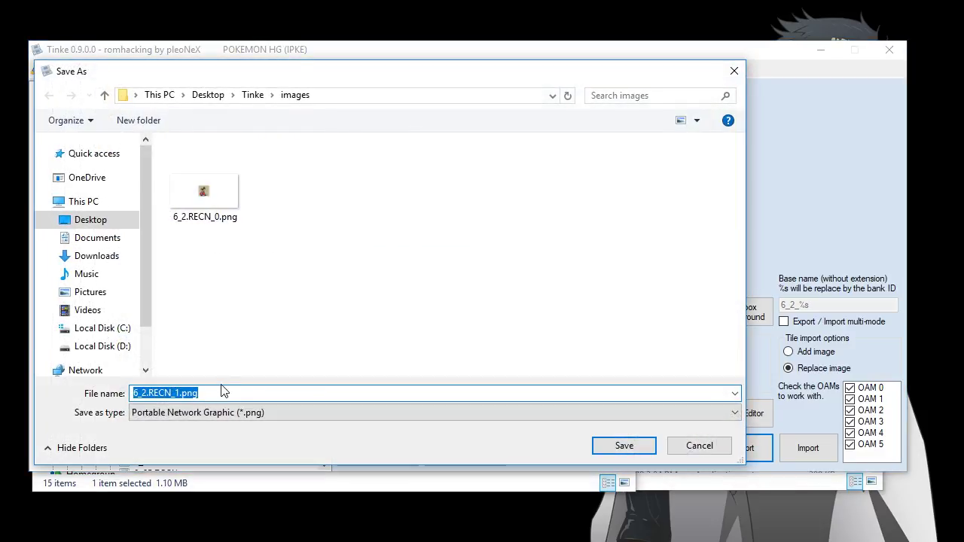
{"action": "key", "text": "Return"}
{"action": "left_click", "coordinate": [616, 285]}
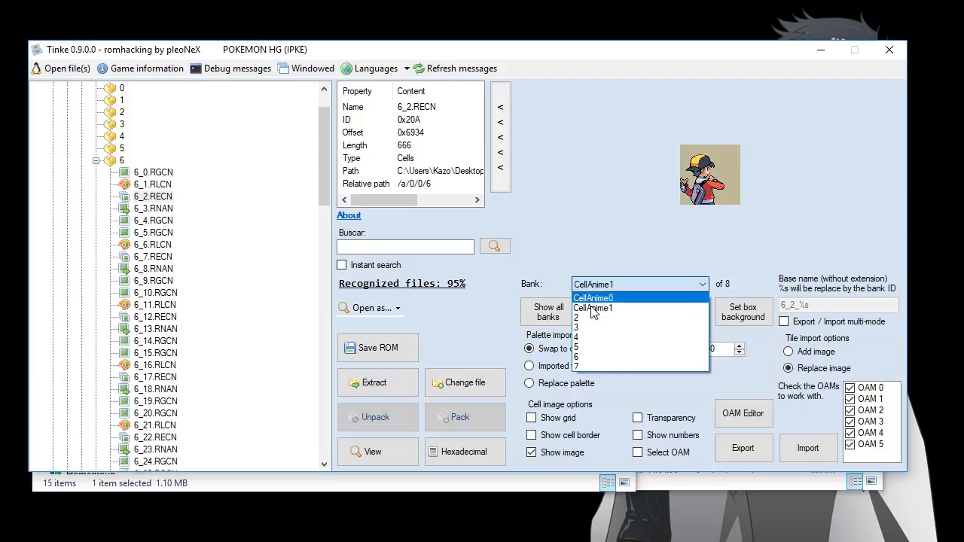
{"action": "left_click", "coordinate": [619, 320]}
{"action": "left_click", "coordinate": [743, 448]}
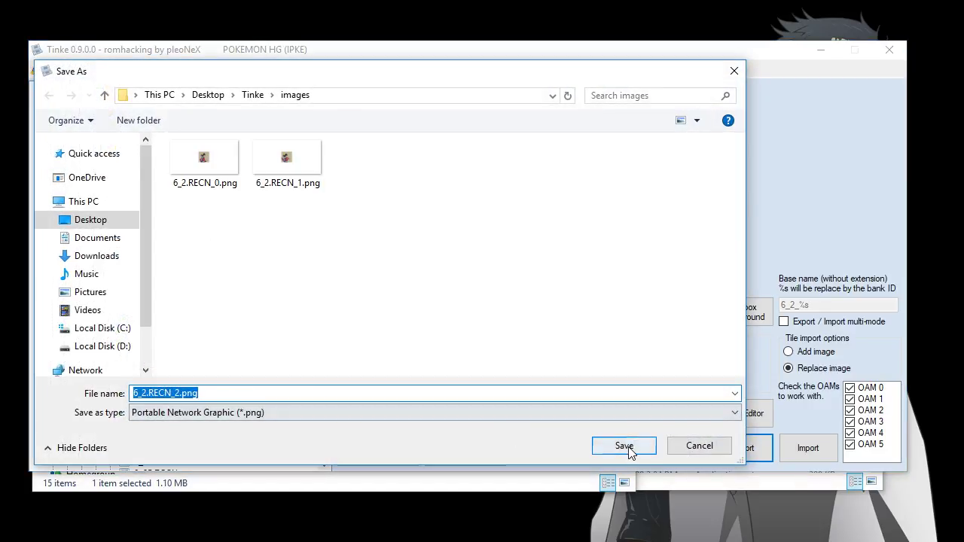
{"action": "left_click", "coordinate": [624, 446]}
Step: Export banks 3 and 4 to the images folder as 6_2.RECN_3.png and 6_2.RECN_4.png
{"action": "left_click", "coordinate": [640, 284]}
{"action": "left_click", "coordinate": [585, 332]}
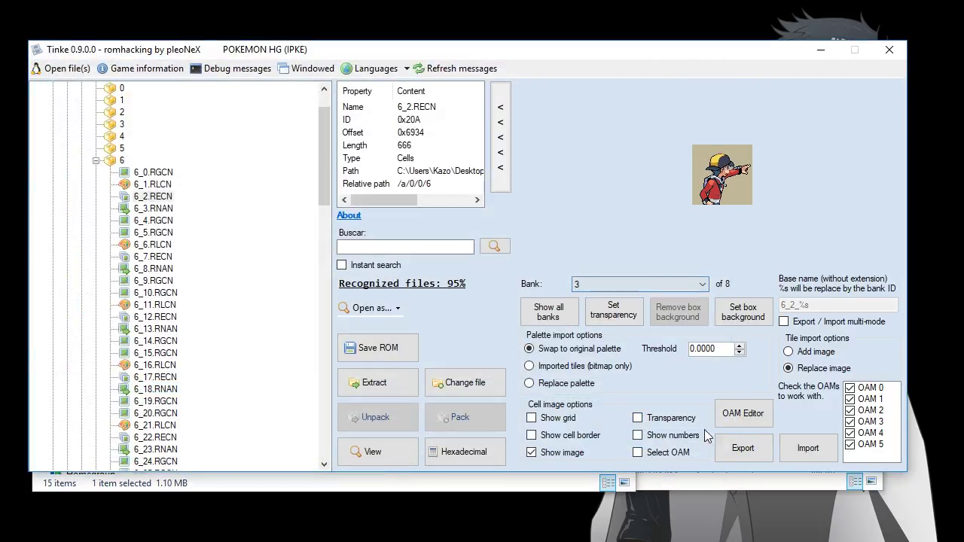
{"action": "left_click", "coordinate": [736, 447]}
{"action": "left_click", "coordinate": [621, 446]}
{"action": "left_click", "coordinate": [693, 284]}
{"action": "left_click", "coordinate": [584, 336]}
{"action": "left_click", "coordinate": [735, 449]}
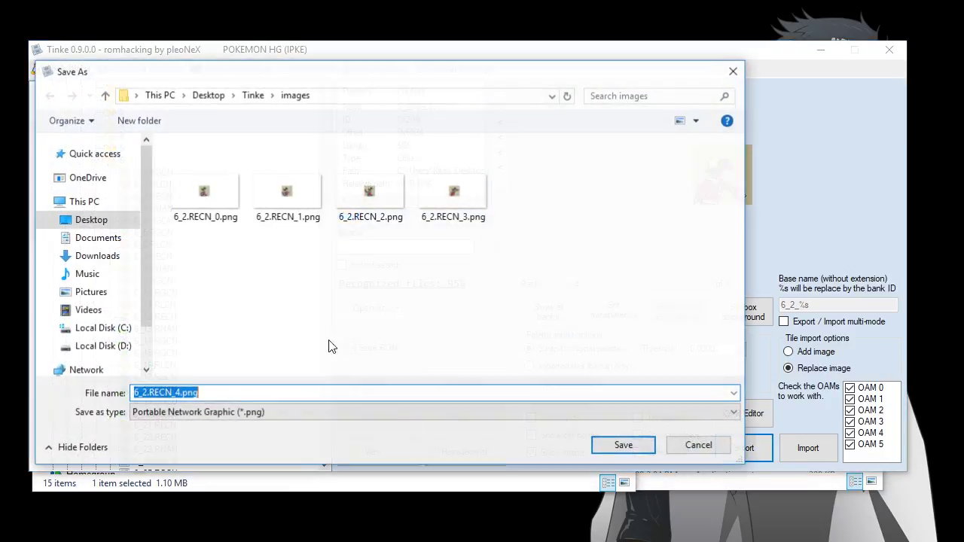
{"action": "left_click", "coordinate": [621, 446]}
Step: Export banks 5 and 6 to the images folder as 6_2.RECN_5.png and 6_2.RECN_6.png
{"action": "left_click", "coordinate": [622, 287]}
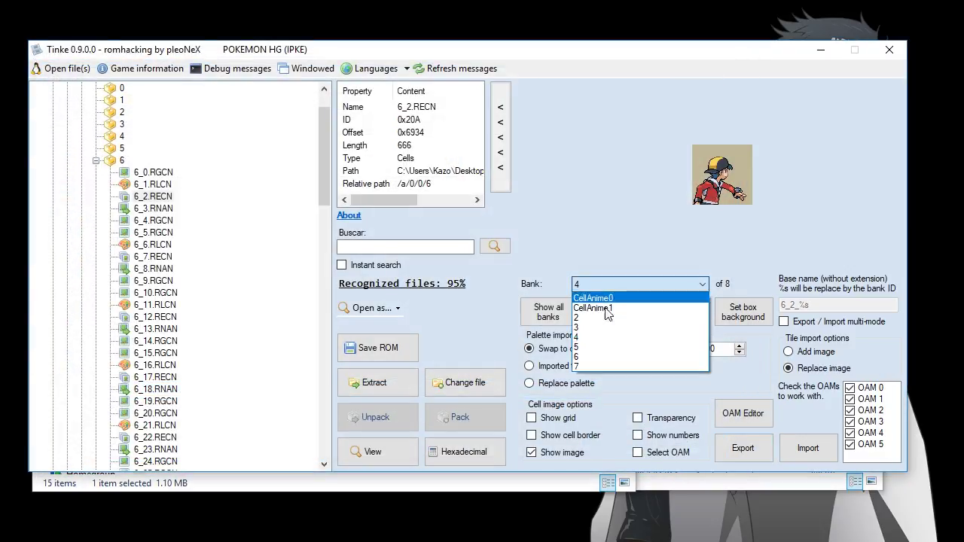
{"action": "left_click", "coordinate": [581, 346]}
{"action": "left_click", "coordinate": [741, 447]}
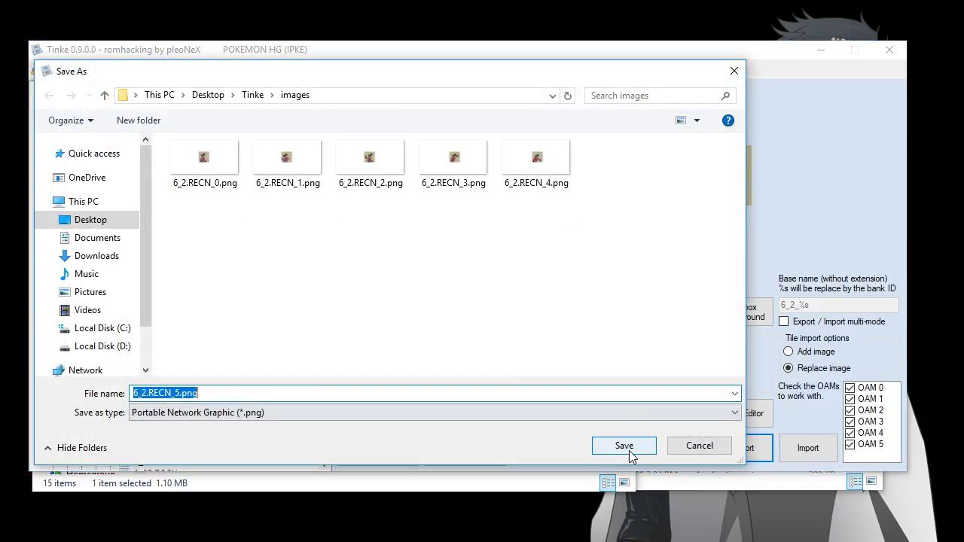
{"action": "left_click", "coordinate": [625, 445]}
{"action": "left_click", "coordinate": [625, 285]}
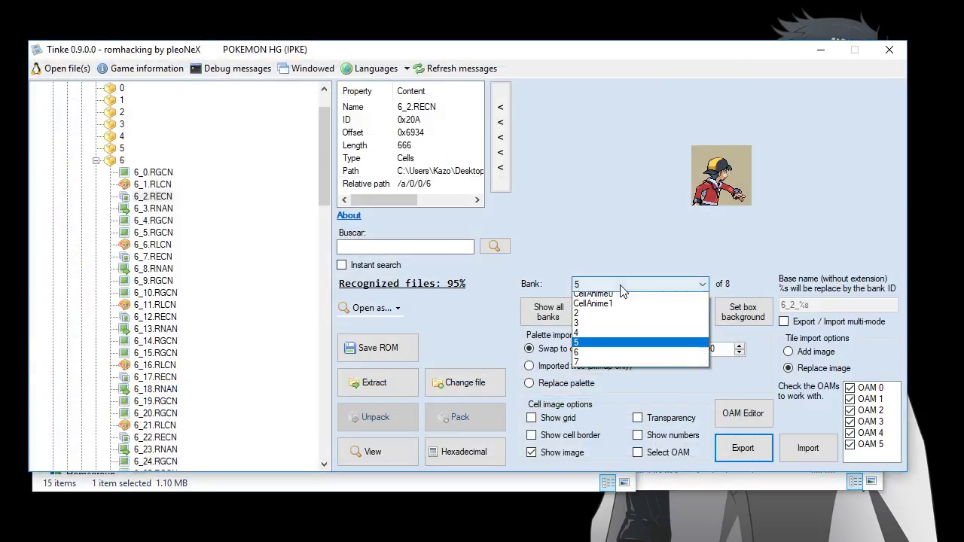
{"action": "left_click", "coordinate": [581, 357]}
{"action": "left_click", "coordinate": [740, 448]}
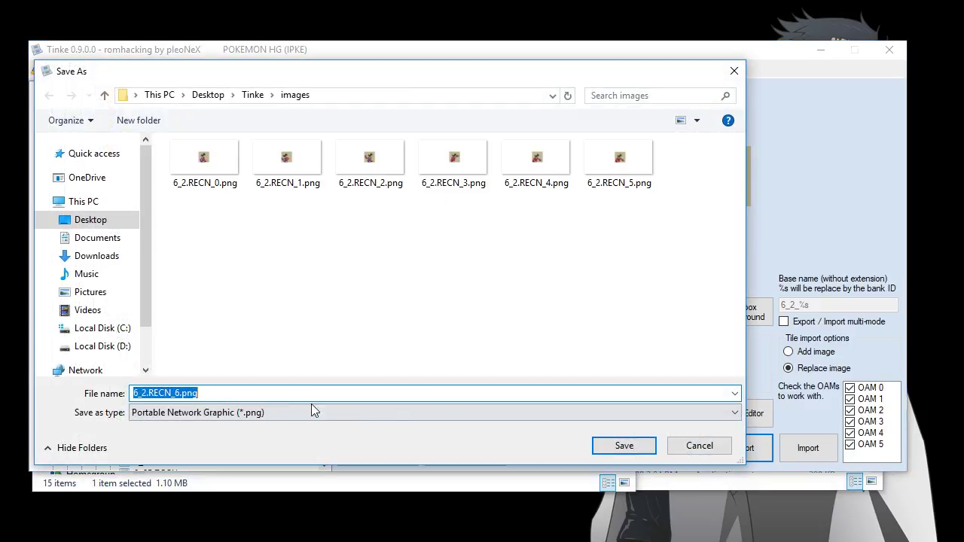
{"action": "left_click", "coordinate": [623, 446]}
Step: Export bank 7 of the cells to the images folder as 6_2.RECN_7.png
{"action": "left_click", "coordinate": [637, 286]}
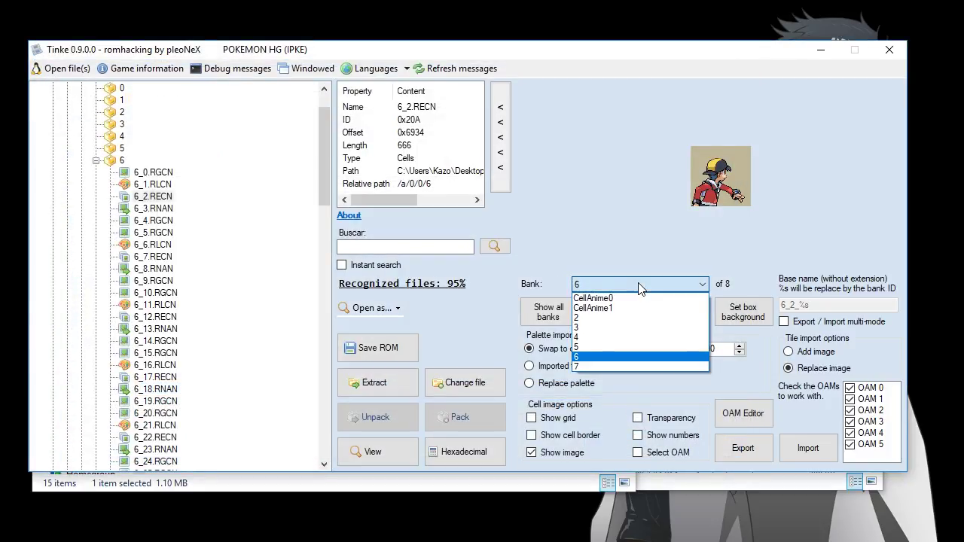
{"action": "left_click", "coordinate": [585, 368]}
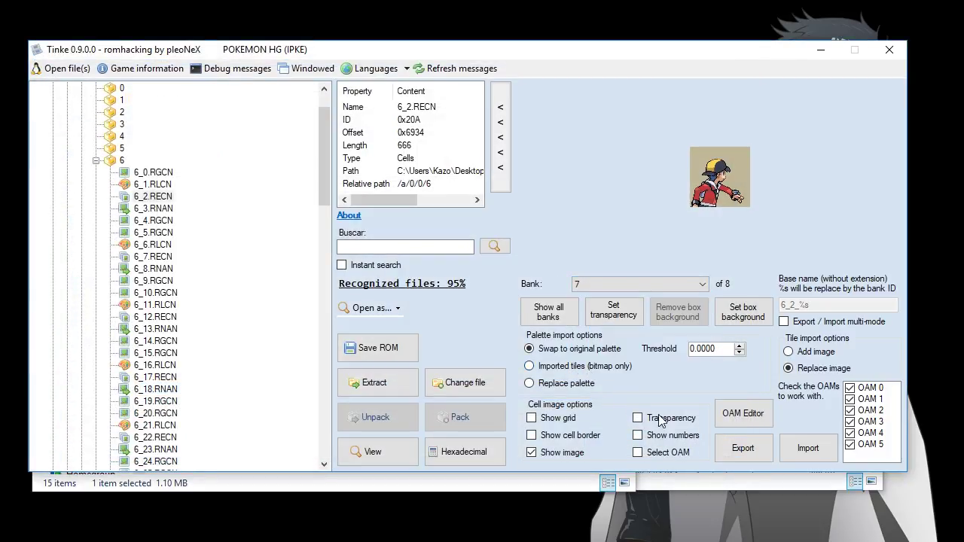
{"action": "left_click", "coordinate": [743, 448]}
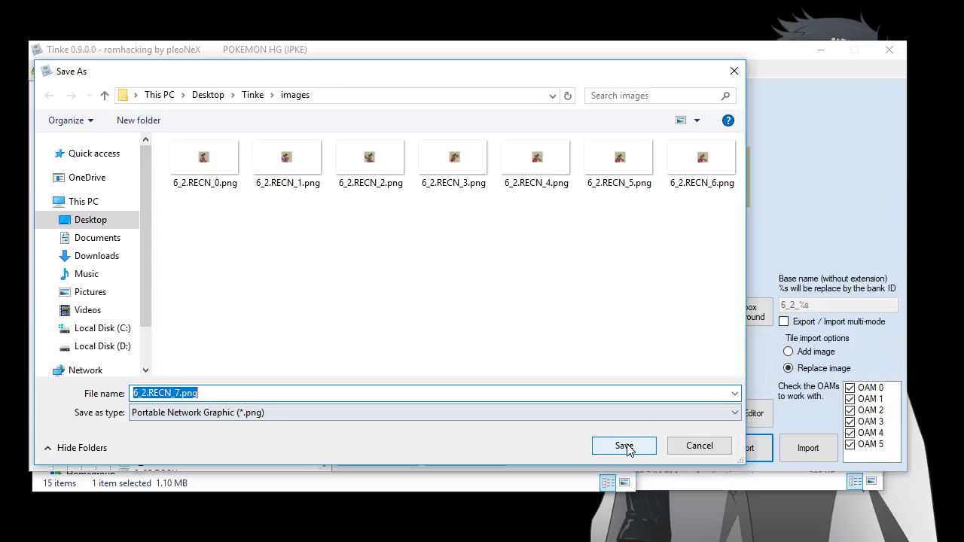
{"action": "left_click", "coordinate": [624, 446]}
Step: Return to bank CellAnime0 and go back and forth through the banks to examine the sprite's throwing animation
{"action": "left_click", "coordinate": [606, 284]}
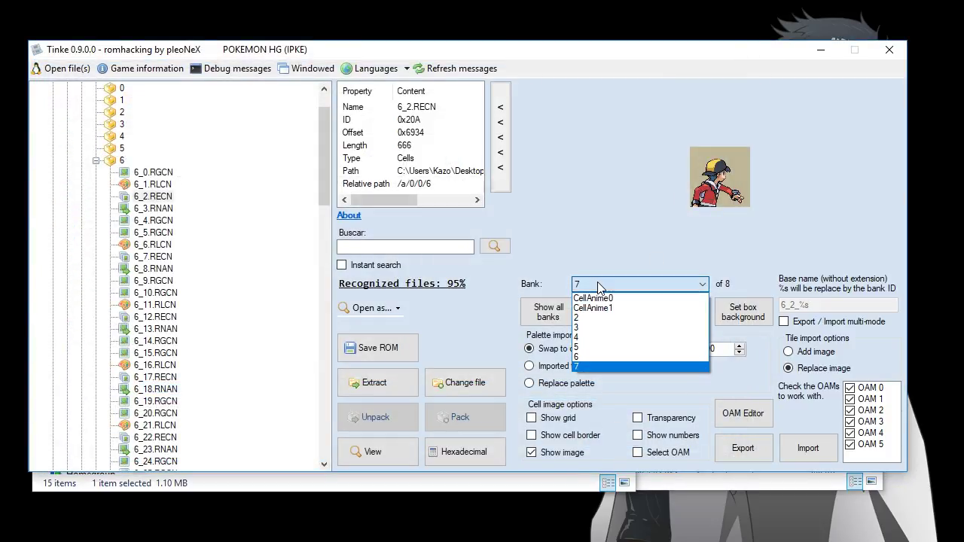
{"action": "left_click", "coordinate": [602, 299]}
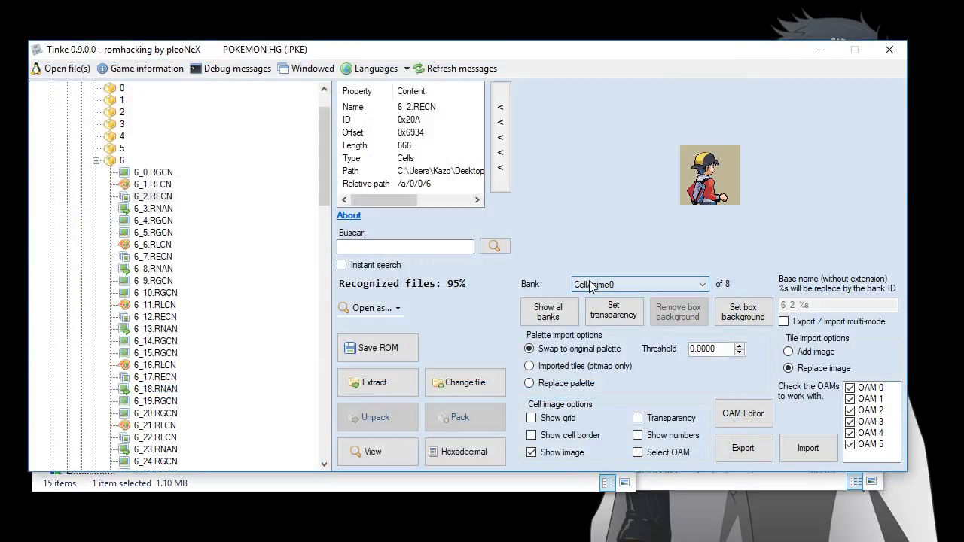
{"action": "scroll", "coordinate": [591, 287], "scroll_direction": "down", "scroll_amount": 7}
{"action": "scroll", "coordinate": [591, 287], "scroll_direction": "up", "scroll_amount": 3}
{"action": "scroll", "coordinate": [588, 283], "scroll_direction": "up", "scroll_amount": 2}
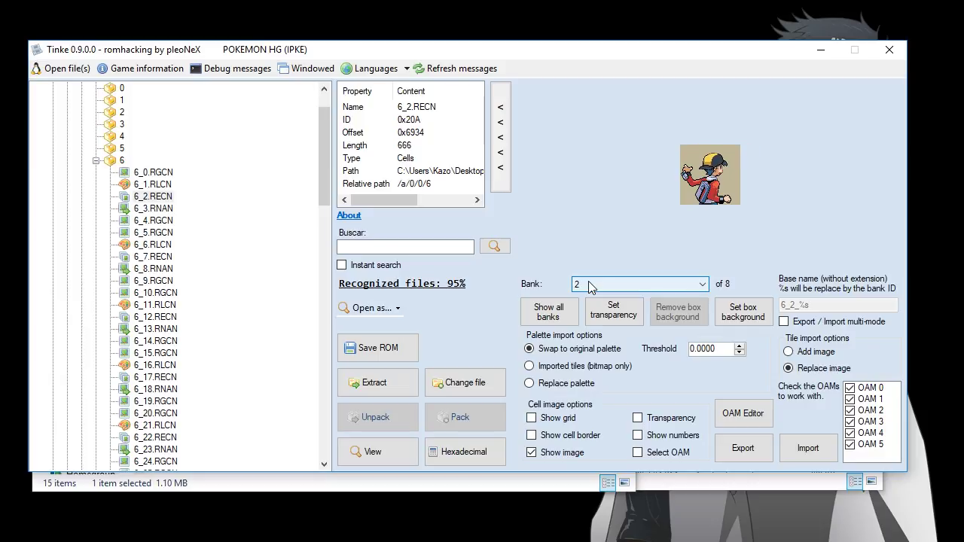
{"action": "scroll", "coordinate": [588, 284], "scroll_direction": "down", "scroll_amount": 4}
{"action": "scroll", "coordinate": [588, 284], "scroll_direction": "up", "scroll_amount": 1}
{"action": "scroll", "coordinate": [588, 284], "scroll_direction": "down", "scroll_amount": 2}
{"action": "scroll", "coordinate": [588, 284], "scroll_direction": "up", "scroll_amount": 2}
{"action": "scroll", "coordinate": [588, 284], "scroll_direction": "up", "scroll_amount": 2}
{"action": "scroll", "coordinate": [588, 284], "scroll_direction": "down", "scroll_amount": 4}
{"action": "scroll", "coordinate": [588, 284], "scroll_direction": "up", "scroll_amount": 7}
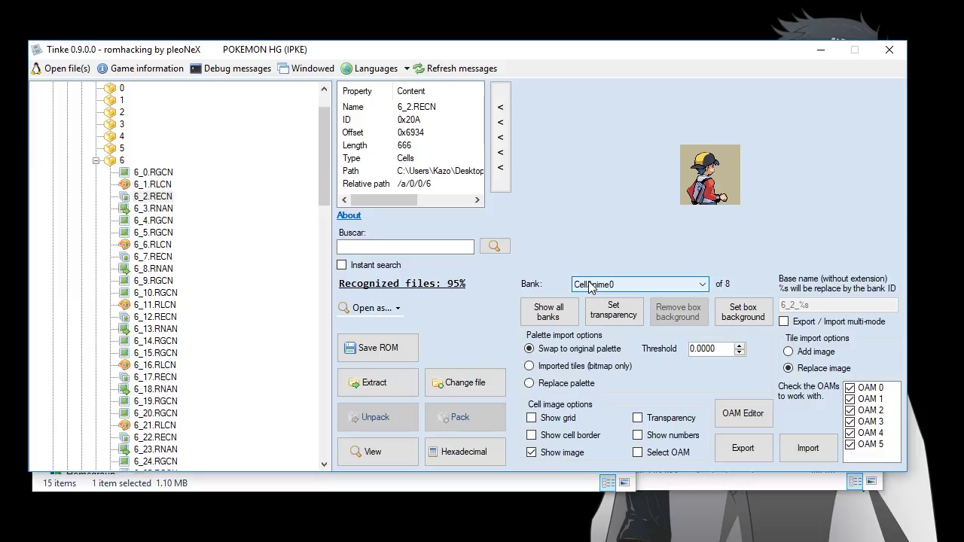
{"action": "scroll", "coordinate": [589, 284], "scroll_direction": "down", "scroll_amount": 3}
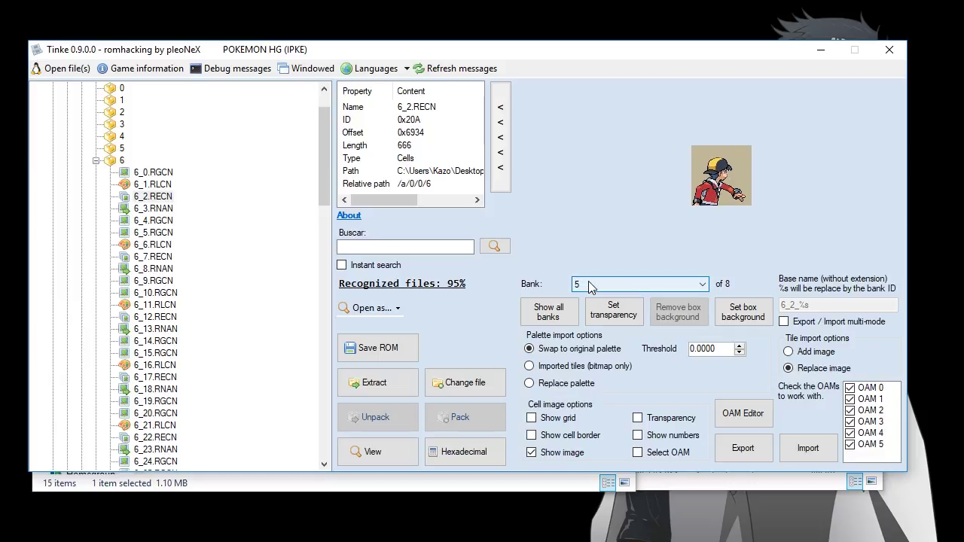
{"action": "scroll", "coordinate": [588, 283], "scroll_direction": "up", "scroll_amount": 1}
{"action": "scroll", "coordinate": [588, 284], "scroll_direction": "down", "scroll_amount": 3}
{"action": "scroll", "coordinate": [588, 284], "scroll_direction": "up", "scroll_amount": 5}
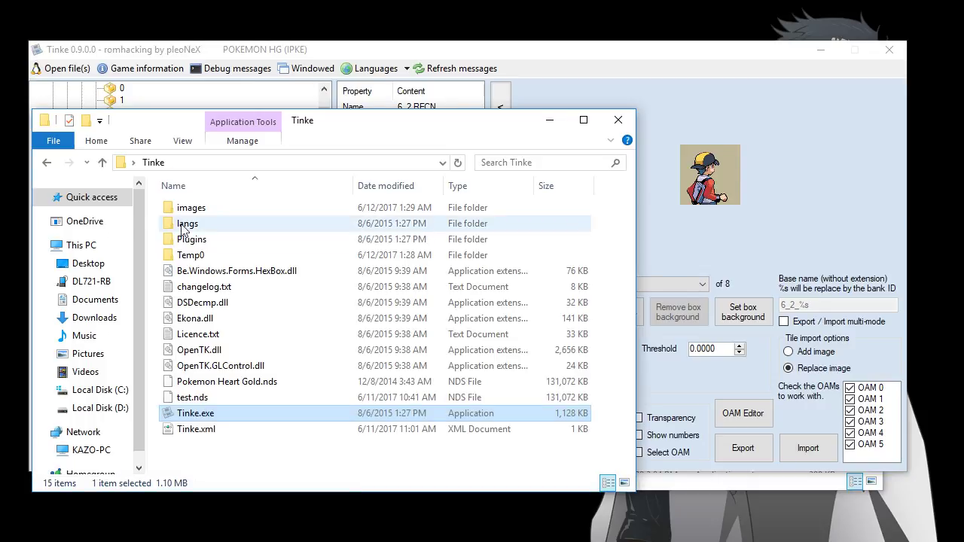
Step: Open 6_2.RECN_0.png from the Tinke images folder in paint.net and move its window down to uncover the folder's files
{"action": "left_click", "coordinate": [200, 213]}
{"action": "double_click", "coordinate": [200, 213]}
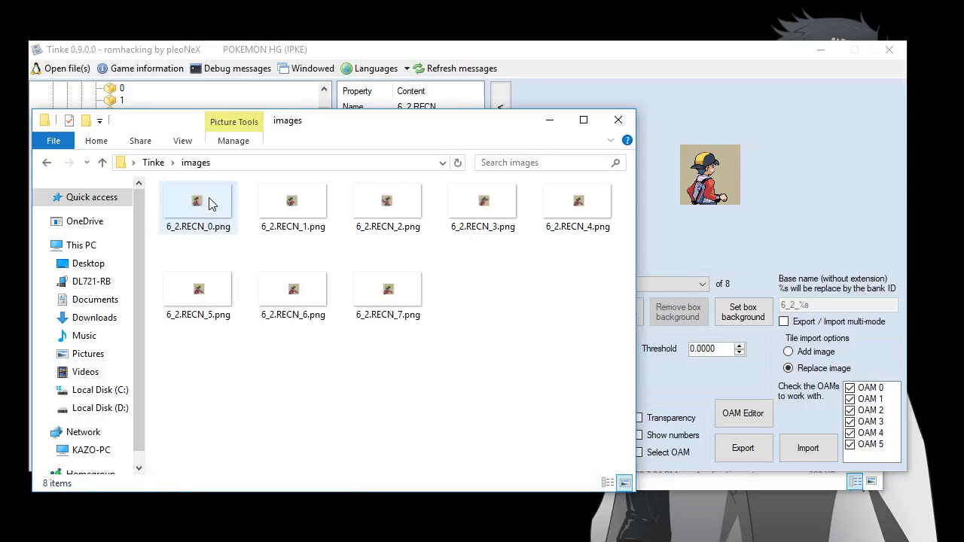
{"action": "right_click", "coordinate": [210, 205]}
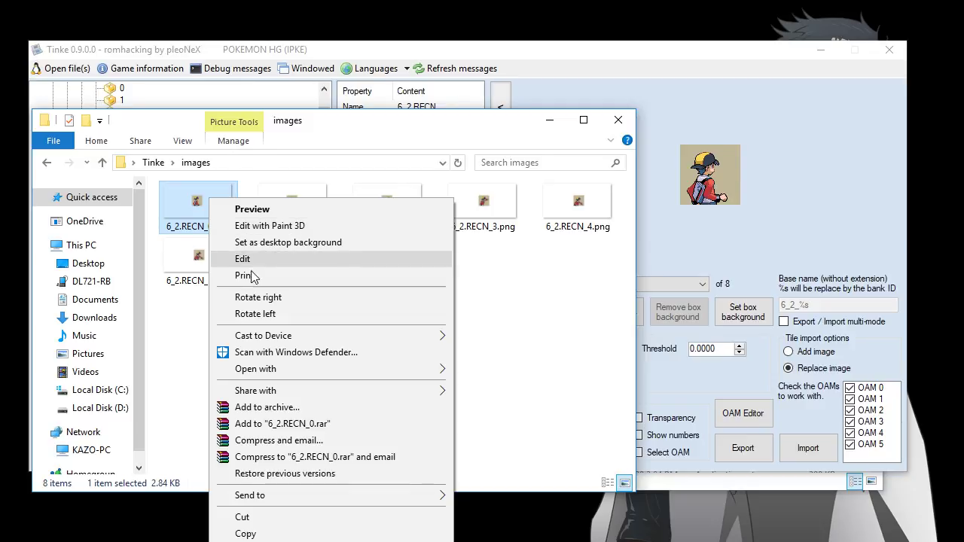
{"action": "mouse_move", "coordinate": [274, 373]}
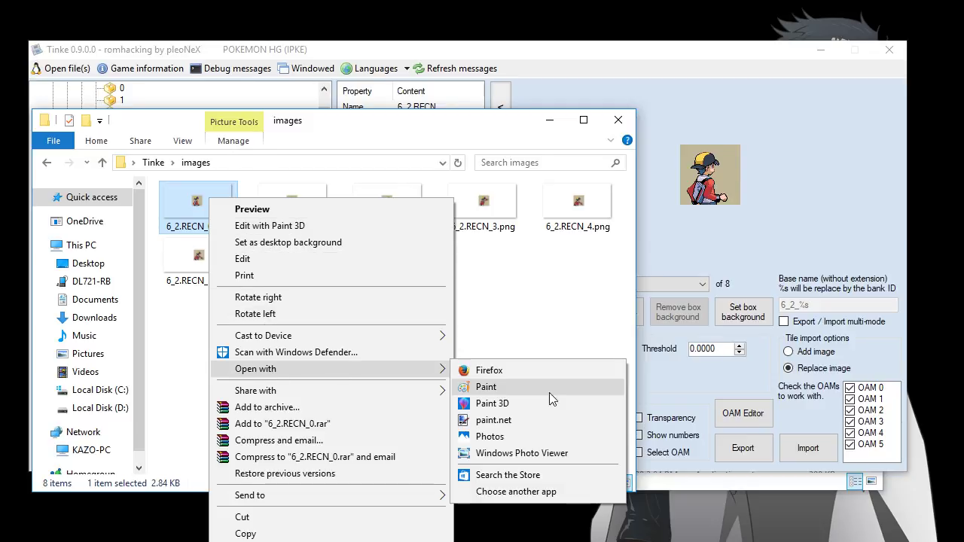
{"action": "left_click", "coordinate": [494, 426]}
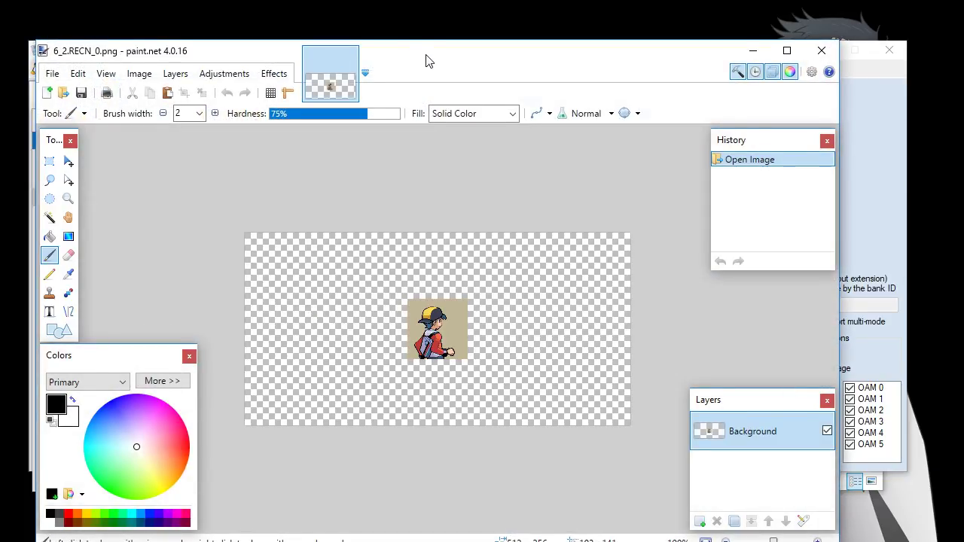
{"action": "mouse_move", "coordinate": [426, 60]}
{"action": "left_mouse_down"}
{"action": "mouse_move", "coordinate": [404, 296]}
{"action": "mouse_move", "coordinate": [442, 334]}
{"action": "left_mouse_up"}
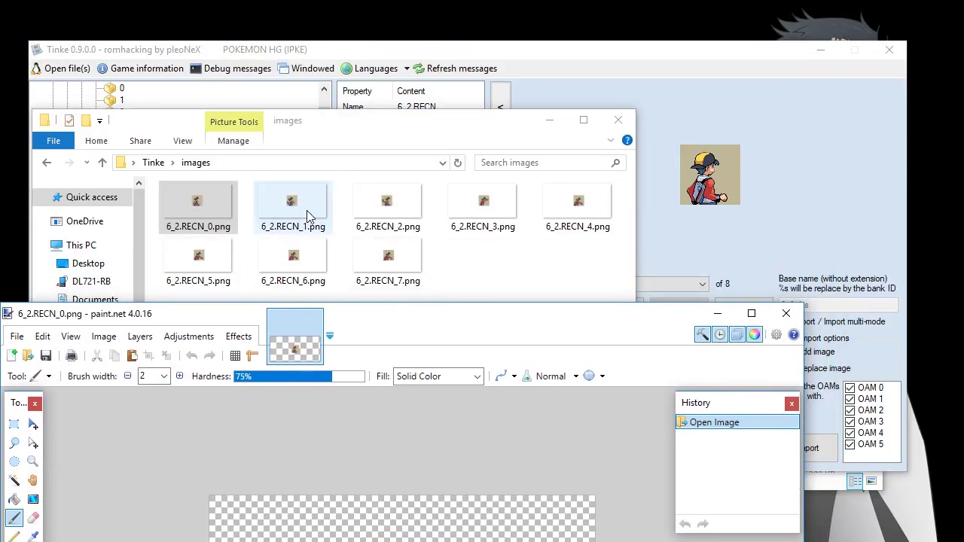
Step: Open 6_2.RECN_1.png, 6_2.RECN_2.png, 6_2.RECN_3.png and 6_2.RECN_4.png from the images folder in the same paint.net window
{"action": "left_click_drag", "start_coordinate": [307, 210], "coordinate": [370, 346]}
{"action": "key", "text": "Return"}
{"action": "mouse_move", "coordinate": [396, 211]}
{"action": "left_mouse_down"}
{"action": "mouse_move", "coordinate": [447, 334]}
{"action": "mouse_move", "coordinate": [402, 448]}
{"action": "left_mouse_up"}
{"action": "key", "text": "Return"}
{"action": "mouse_move", "coordinate": [483, 207]}
{"action": "left_mouse_down"}
{"action": "mouse_move", "coordinate": [490, 243]}
{"action": "mouse_move", "coordinate": [427, 416]}
{"action": "left_mouse_up"}
{"action": "key", "text": "Return"}
{"action": "left_click_drag", "start_coordinate": [570, 215], "coordinate": [400, 474]}
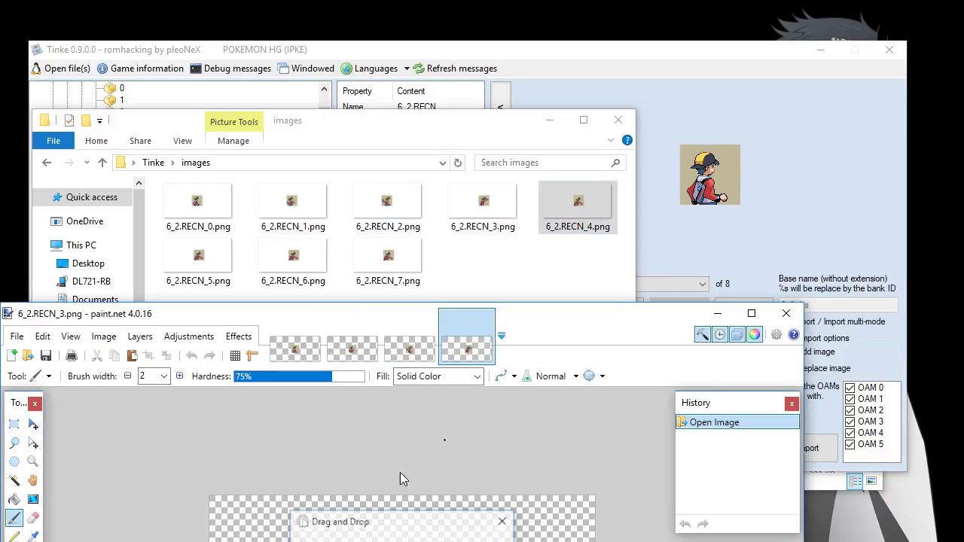
{"action": "key", "text": "Return"}
Step: Open the remaining frames 6_2.RECN_5.png, 6_2.RECN_6.png and 6_2.RECN_7.png in the same paint.net window
{"action": "left_click_drag", "start_coordinate": [414, 454], "coordinate": [414, 455]}
{"action": "left_click", "coordinate": [361, 541]}
{"action": "left_click_drag", "start_coordinate": [298, 260], "coordinate": [421, 425]}
{"action": "left_click", "coordinate": [362, 541]}
{"action": "left_click_drag", "start_coordinate": [391, 262], "coordinate": [460, 524]}
{"action": "left_click", "coordinate": [361, 541]}
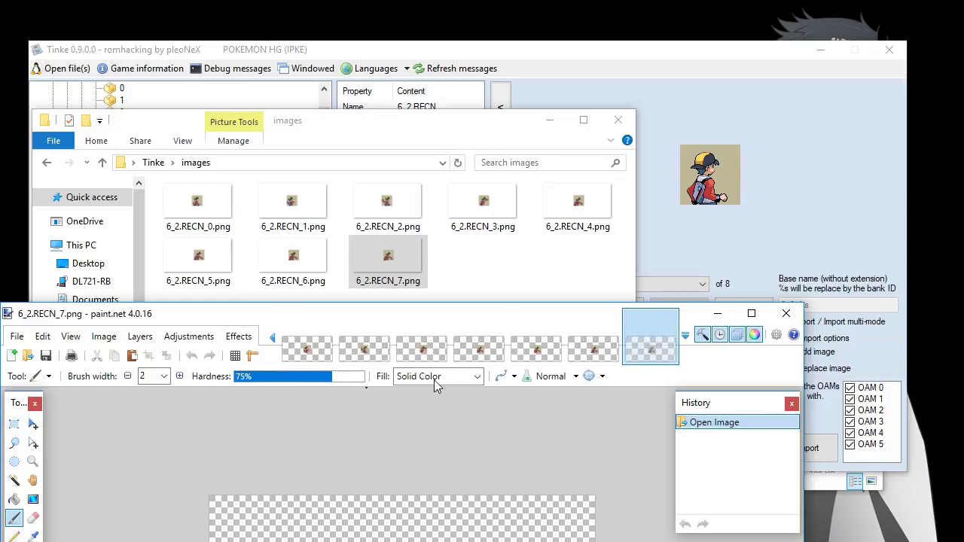
Step: Bring up 6_2.RECN_0.png, sample the sprite's black outline colour and pencil a freehand shape beside the trainer's cap
{"action": "left_click", "coordinate": [311, 342]}
{"action": "left_click", "coordinate": [275, 339]}
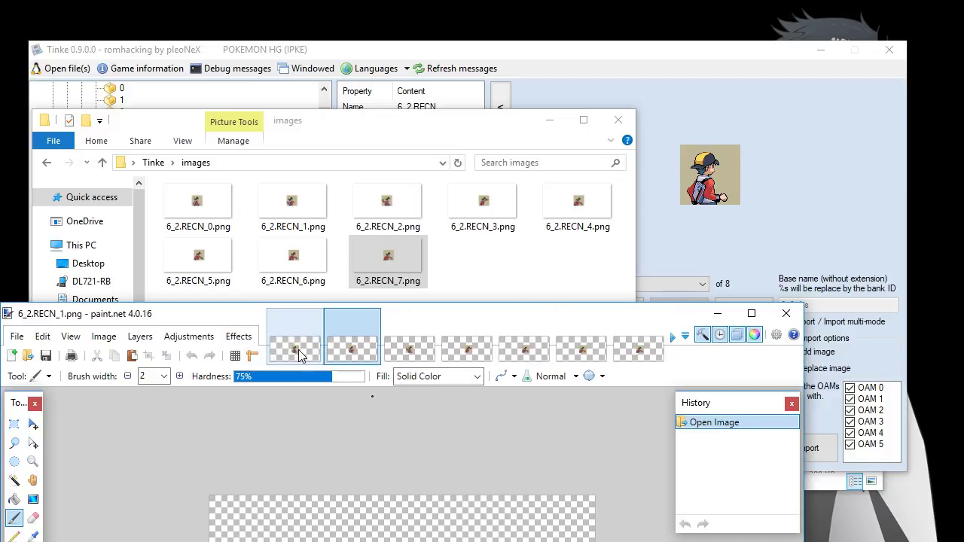
{"action": "left_click", "coordinate": [298, 349]}
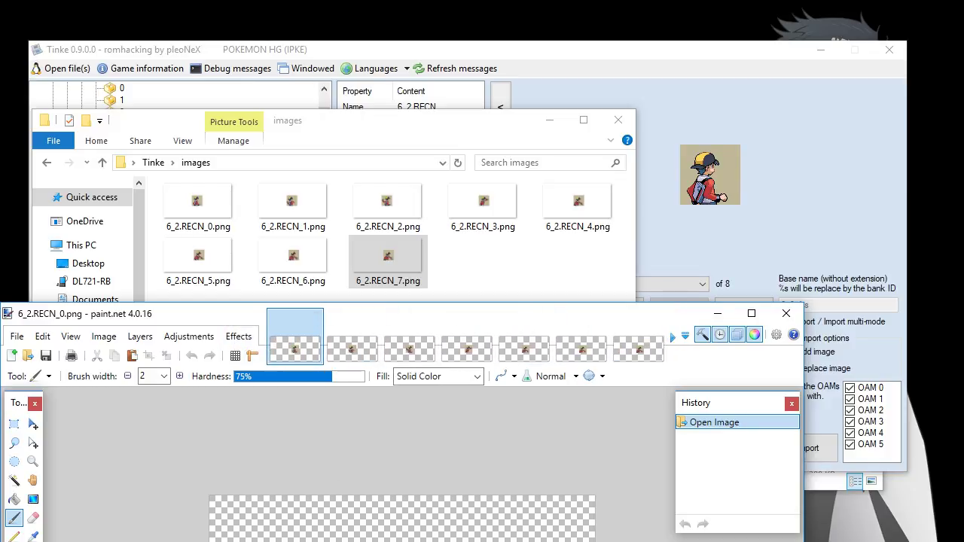
{"action": "scroll", "coordinate": [373, 536], "scroll_direction": "up", "scroll_amount": 10}
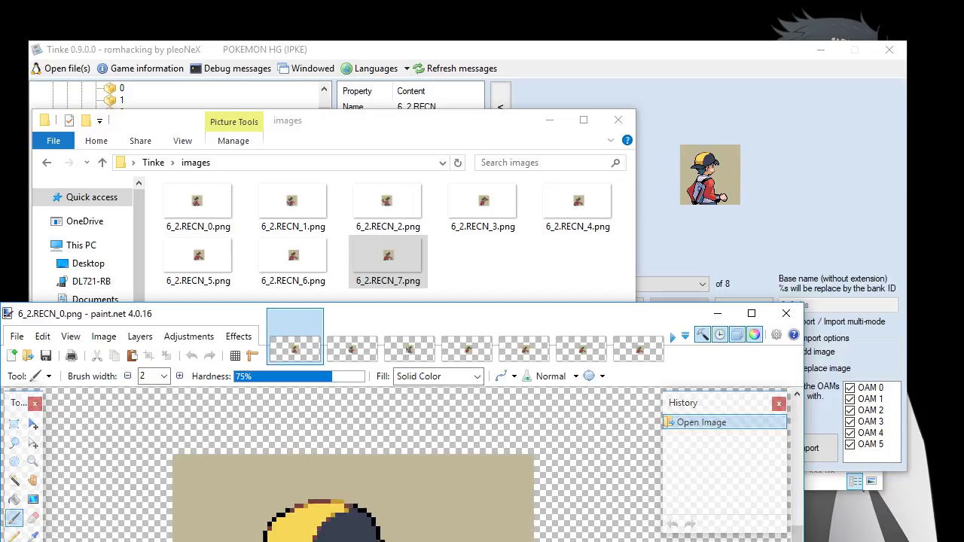
{"action": "left_click", "coordinate": [33, 535]}
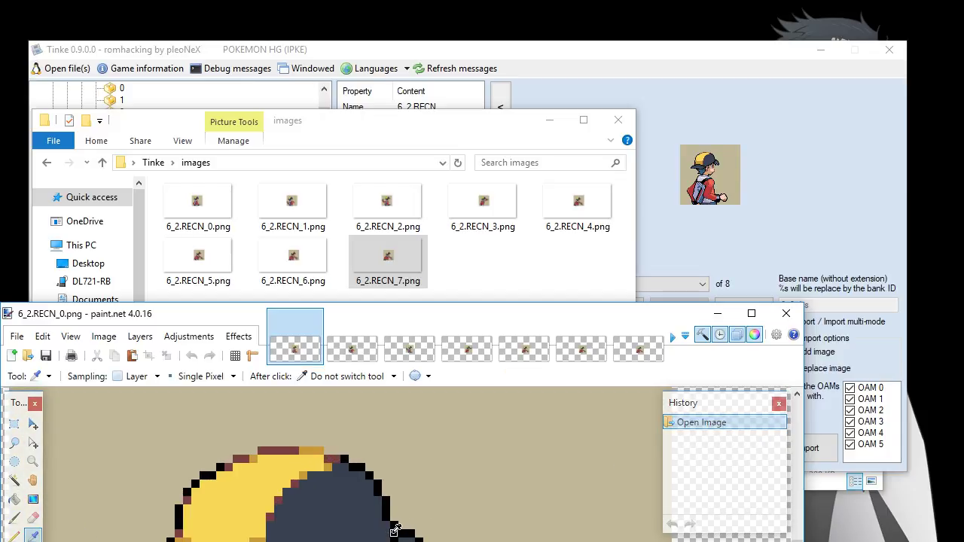
{"action": "left_click", "coordinate": [13, 535]}
{"action": "scroll", "coordinate": [359, 535], "scroll_direction": "down", "scroll_amount": 5}
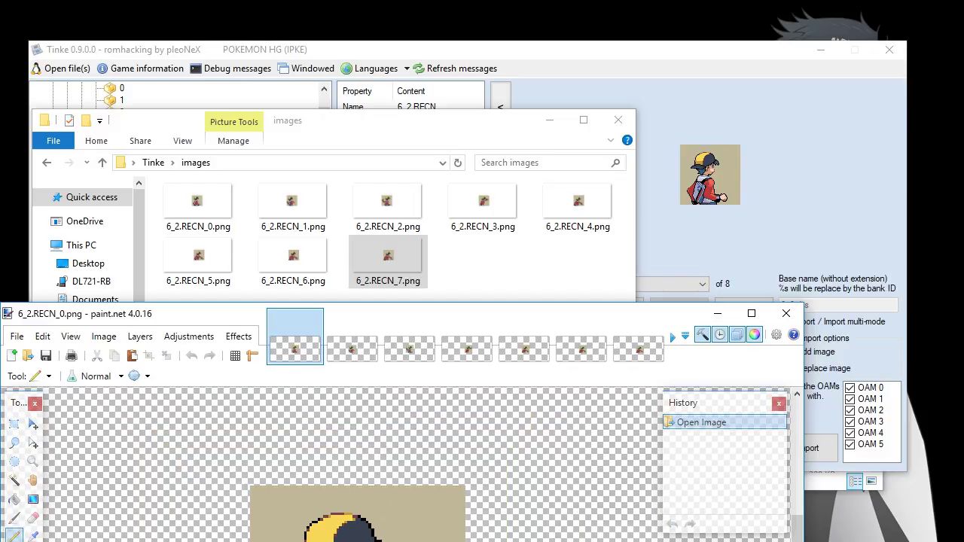
{"action": "left_click_drag", "start_coordinate": [429, 510], "coordinate": [431, 509]}
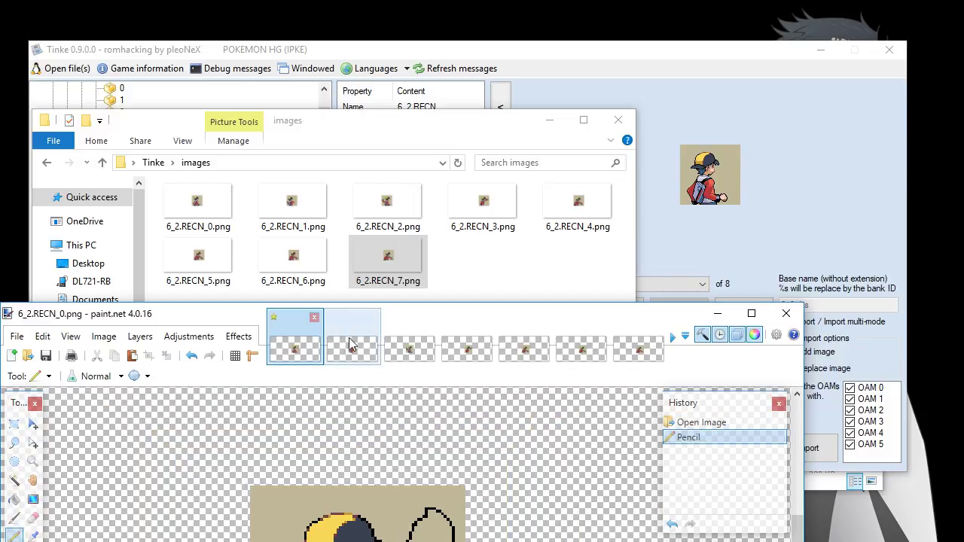
Step: Make a pencil mark on each of 6_2.RECN_1.png, 6_2.RECN_2.png and 6_2.RECN_3.png
{"action": "left_click", "coordinate": [353, 346]}
{"action": "left_click", "coordinate": [430, 509]}
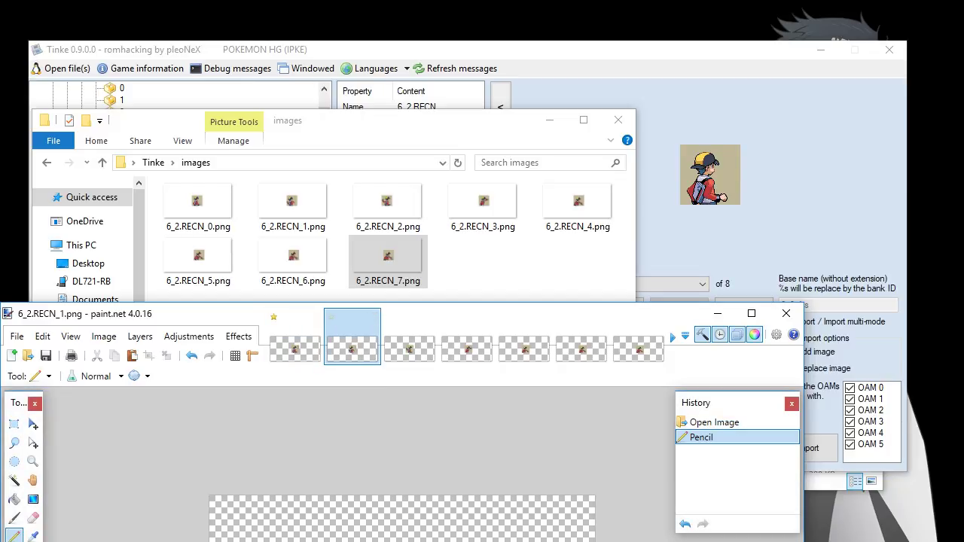
{"action": "left_click", "coordinate": [408, 346]}
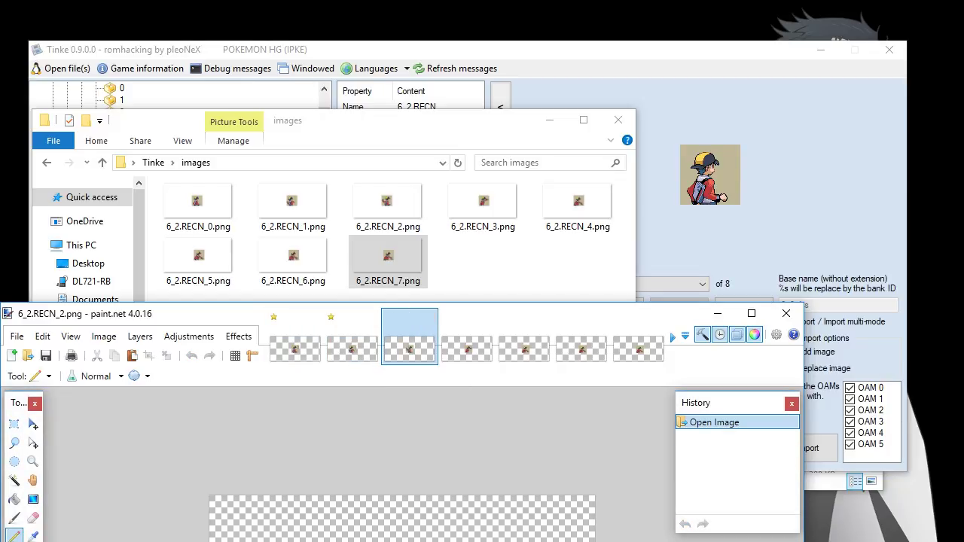
{"action": "left_click", "coordinate": [430, 510]}
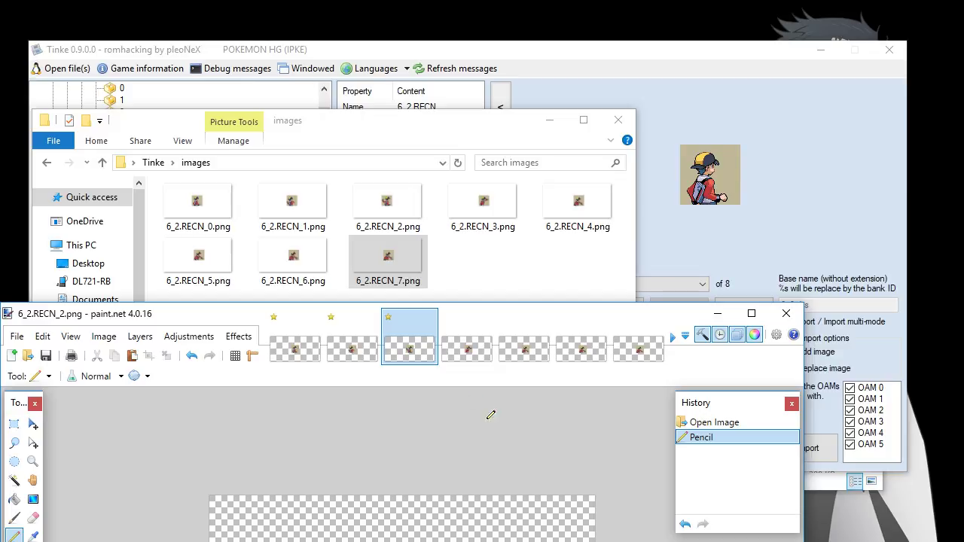
{"action": "left_click", "coordinate": [462, 368]}
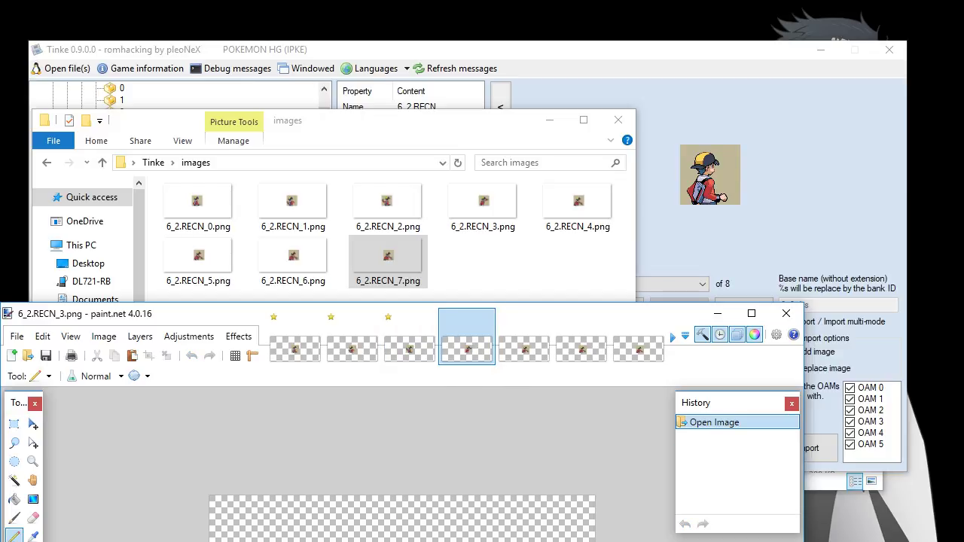
{"action": "left_click", "coordinate": [471, 536]}
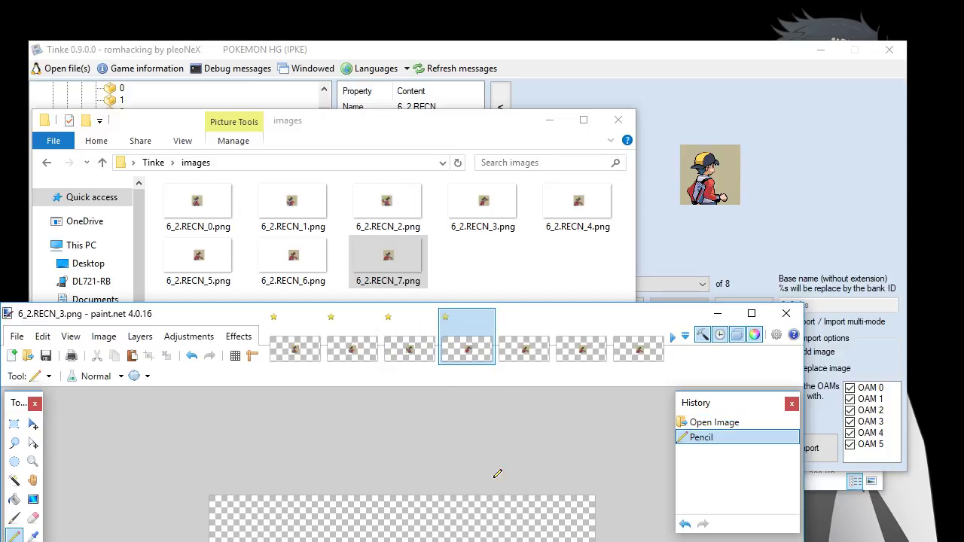
Step: Add pencil marks to 6_2.RECN_4.png, 6_2.RECN_5.png and 6_2.RECN_6.png
{"action": "left_click", "coordinate": [521, 351]}
{"action": "left_click", "coordinate": [527, 536]}
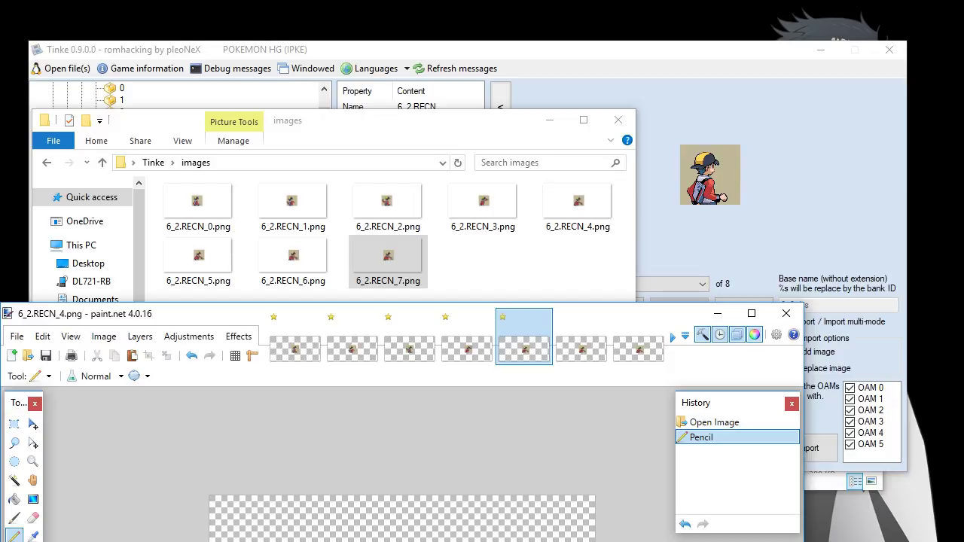
{"action": "left_click", "coordinate": [527, 536]}
{"action": "left_click", "coordinate": [592, 356]}
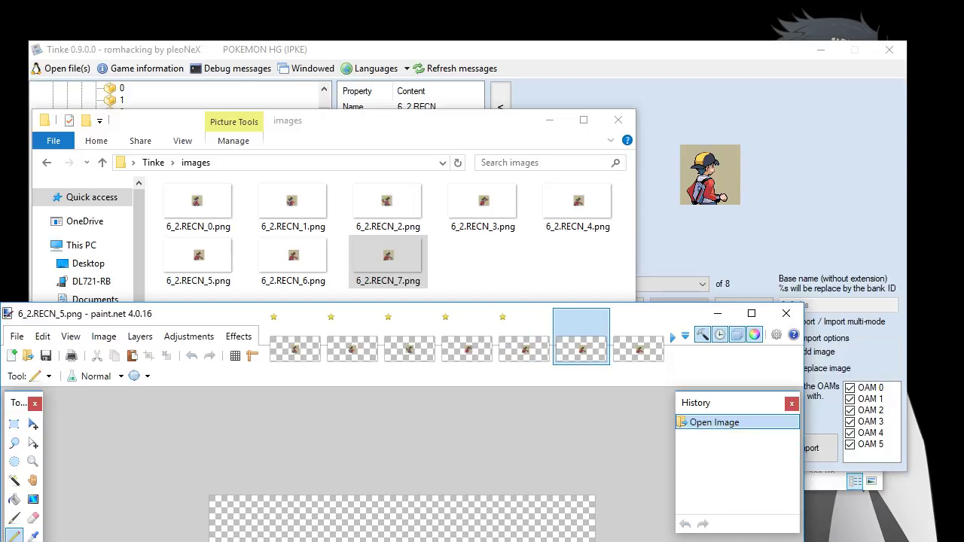
{"action": "left_click", "coordinate": [527, 536]}
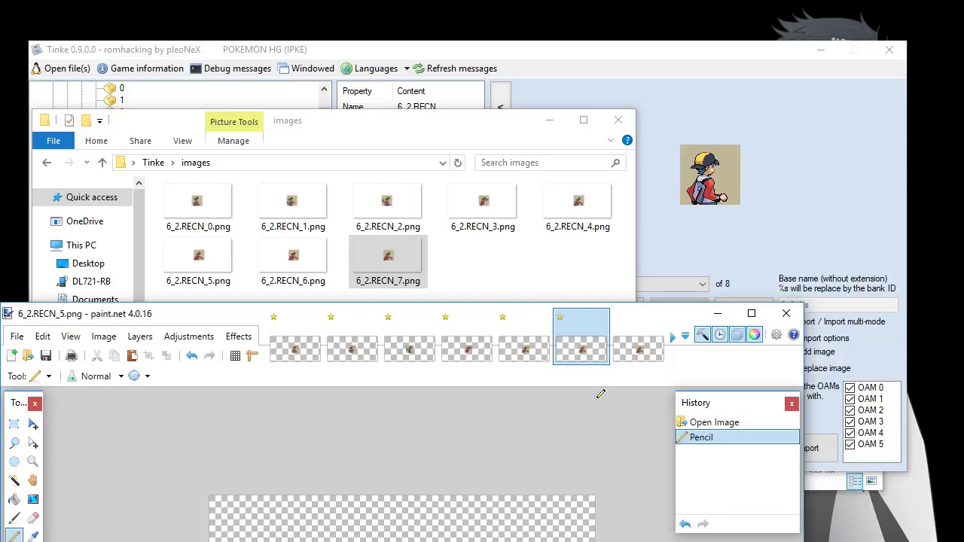
{"action": "left_click", "coordinate": [646, 356]}
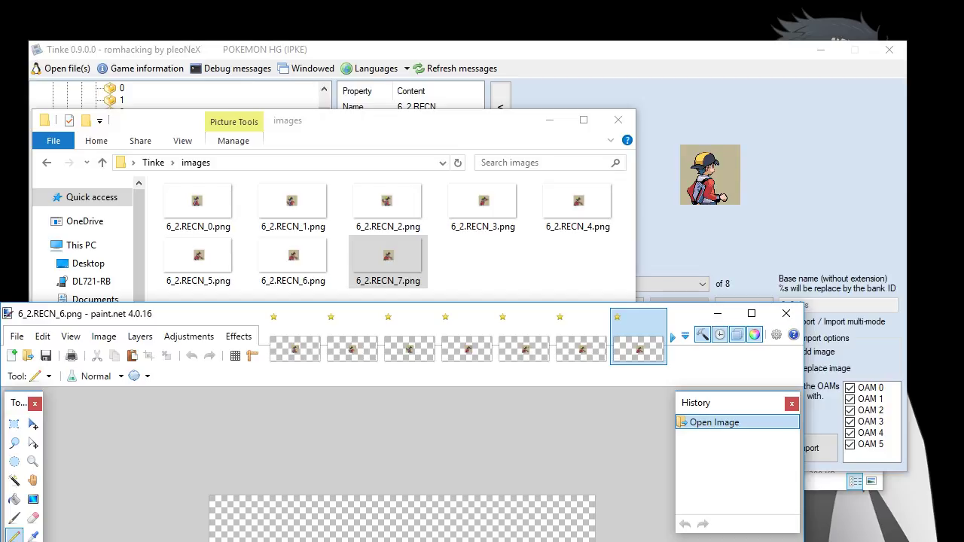
{"action": "left_click", "coordinate": [527, 536]}
Step: Bring up the last frame, 6_2.RECN_7.png, and draw three pencil strokes on it
{"action": "left_click", "coordinate": [673, 339]}
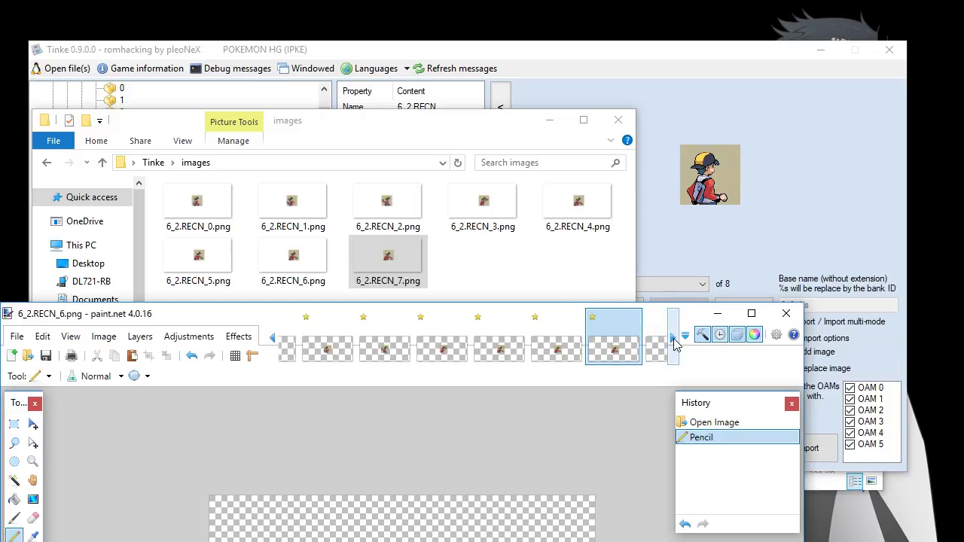
{"action": "left_click", "coordinate": [650, 352]}
{"action": "left_click", "coordinate": [527, 536]}
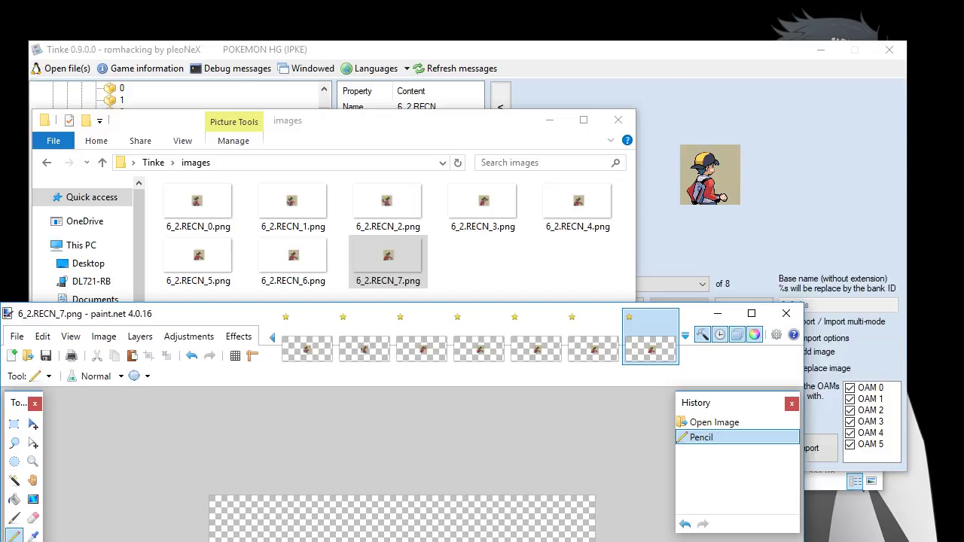
{"action": "left_click", "coordinate": [406, 539]}
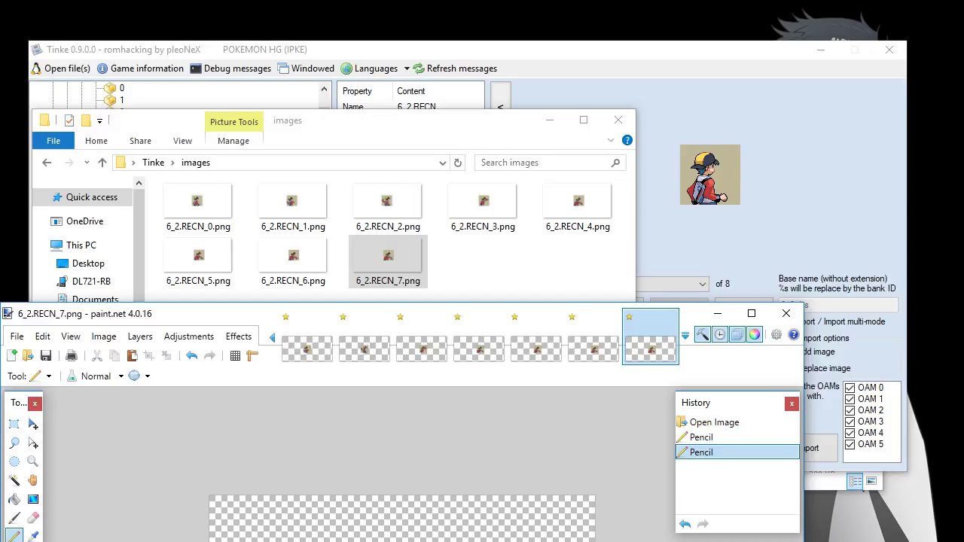
{"action": "left_click", "coordinate": [496, 539]}
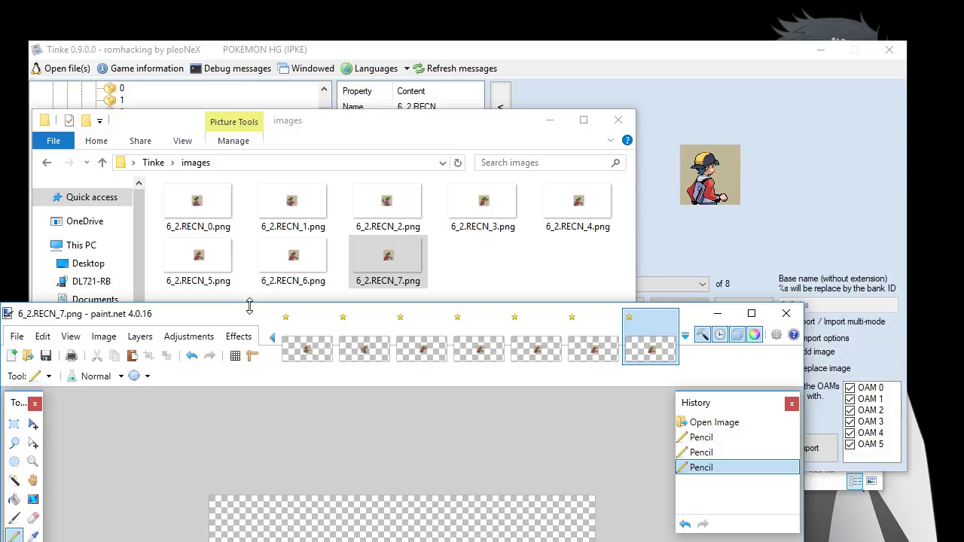
Step: Save the edited frames 6_2.RECN_7.png, 6_2.RECN_6.png and 6_2.RECN_5.png with Auto-detect bit depth
{"action": "key", "text": "ctrl+s"}
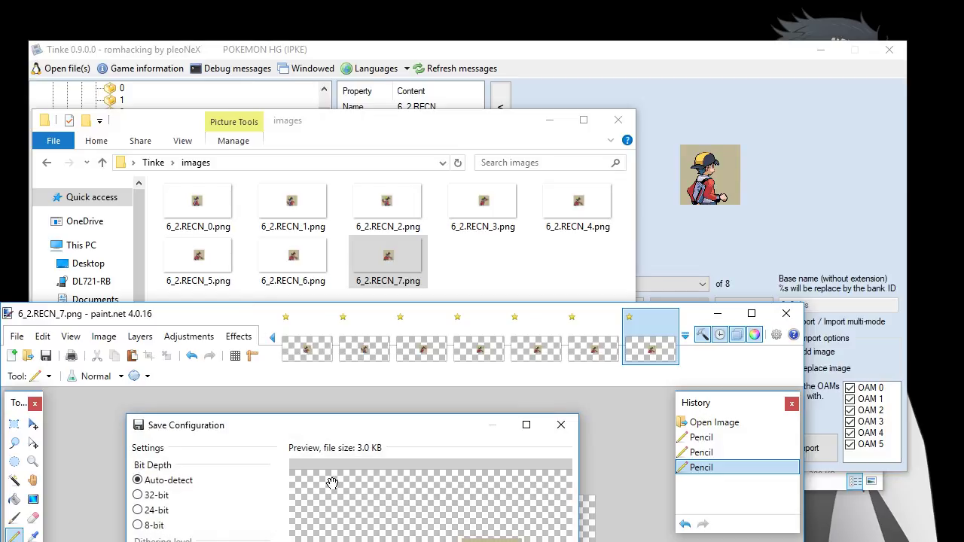
{"action": "key", "text": "Return"}
{"action": "left_click", "coordinate": [573, 350]}
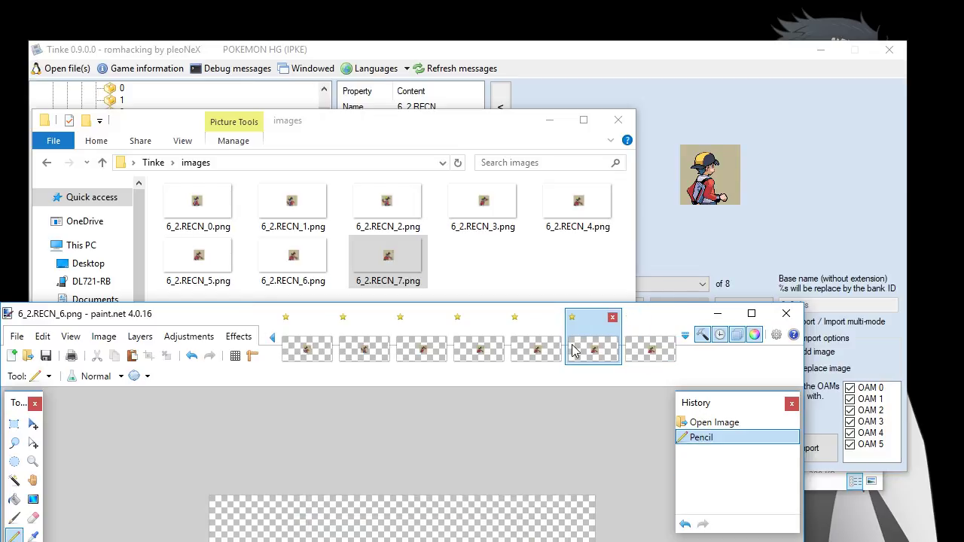
{"action": "key", "text": "ctrl+s"}
{"action": "key", "text": "Return"}
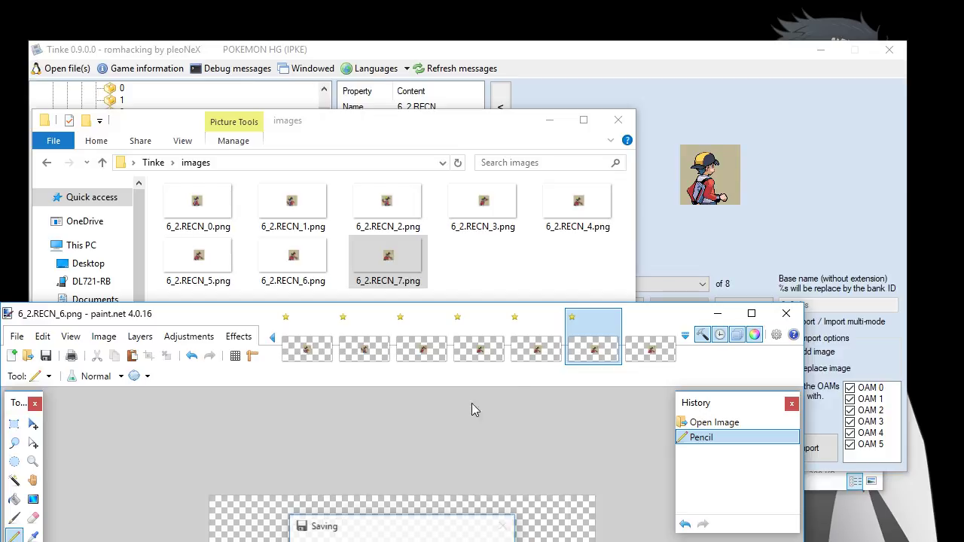
{"action": "left_click", "coordinate": [536, 350]}
{"action": "key", "text": "ctrl+s"}
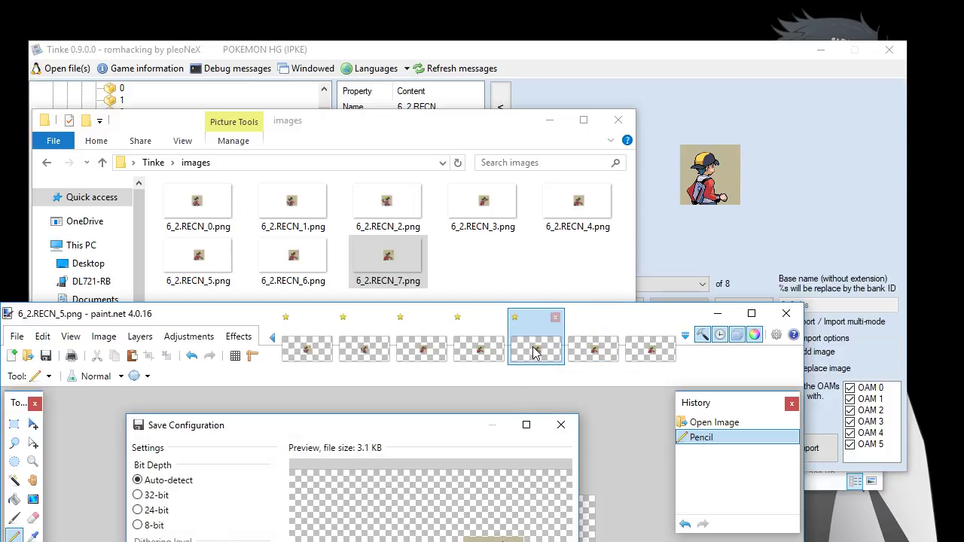
{"action": "key", "text": "Return"}
Step: Save the edited frames 6_2.RECN_4.png, 6_2.RECN_3.png and 6_2.RECN_2.png with Auto-detect bit depth
{"action": "left_click", "coordinate": [462, 351]}
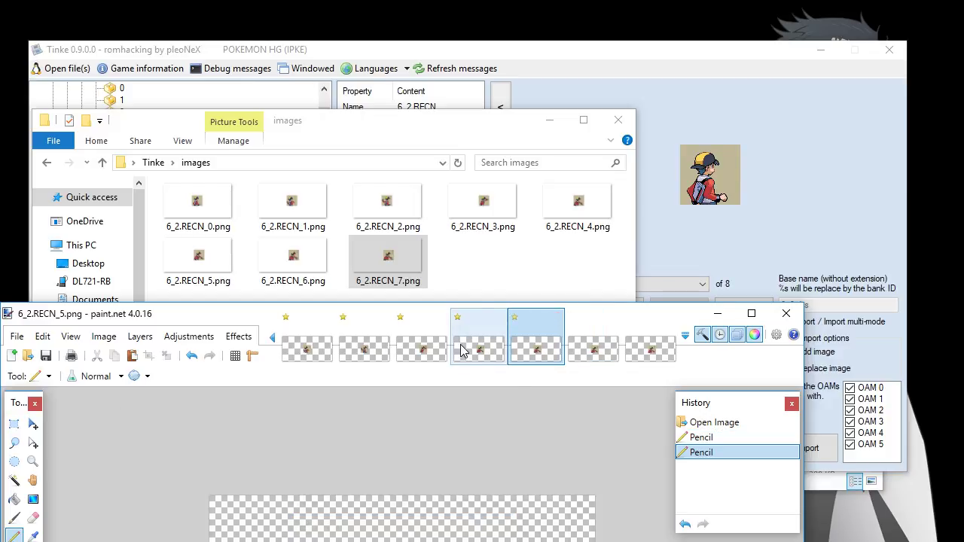
{"action": "key", "text": "ctrl+s"}
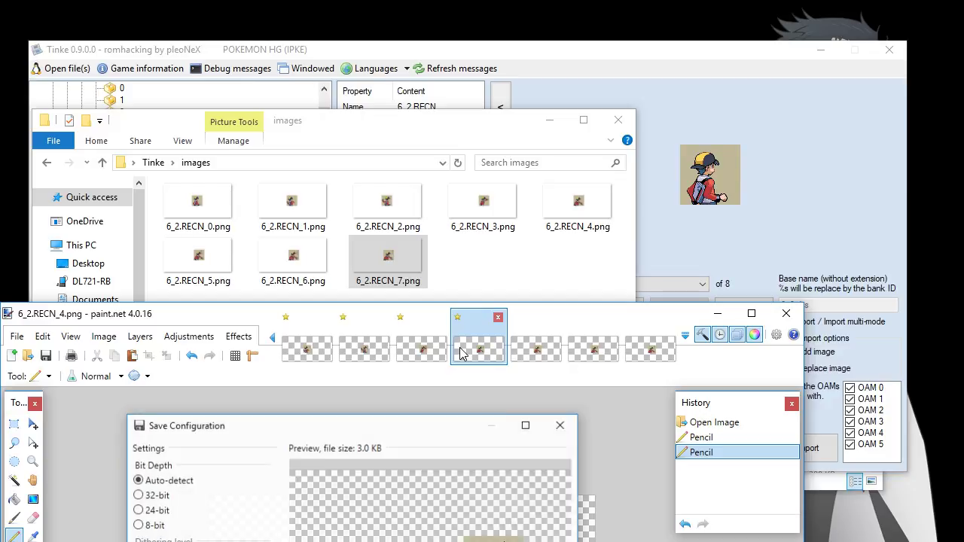
{"action": "key", "text": "Return"}
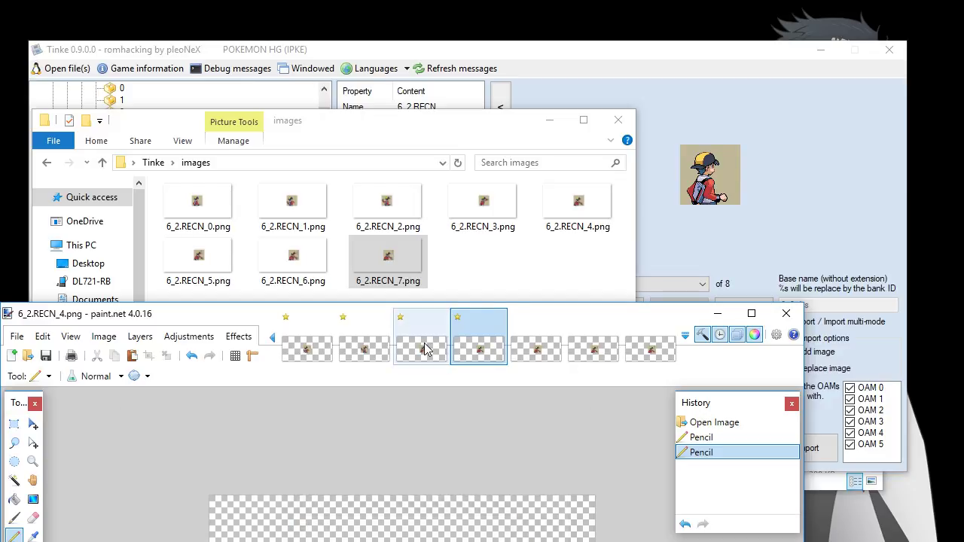
{"action": "left_click", "coordinate": [440, 351]}
{"action": "key", "text": "ctrl+s"}
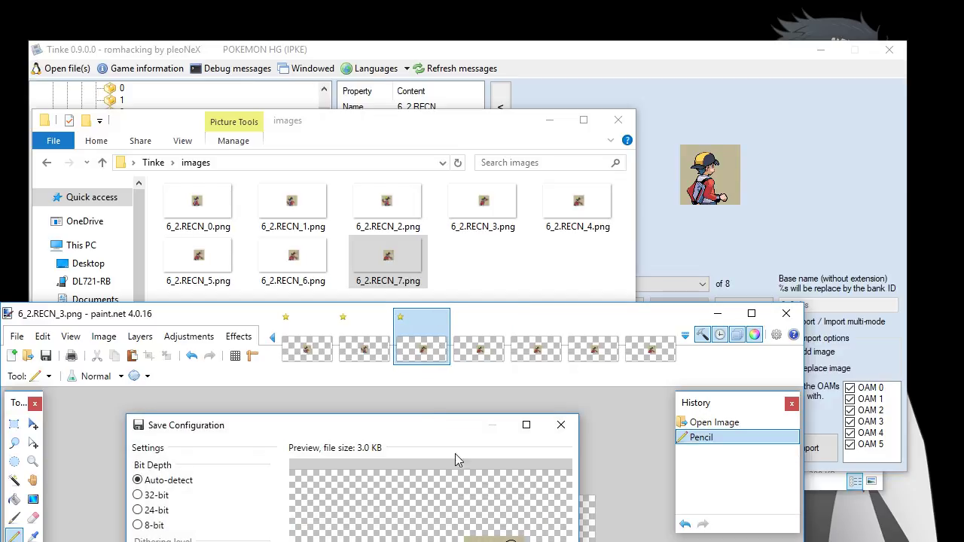
{"action": "key", "text": "Return"}
{"action": "left_click", "coordinate": [388, 357]}
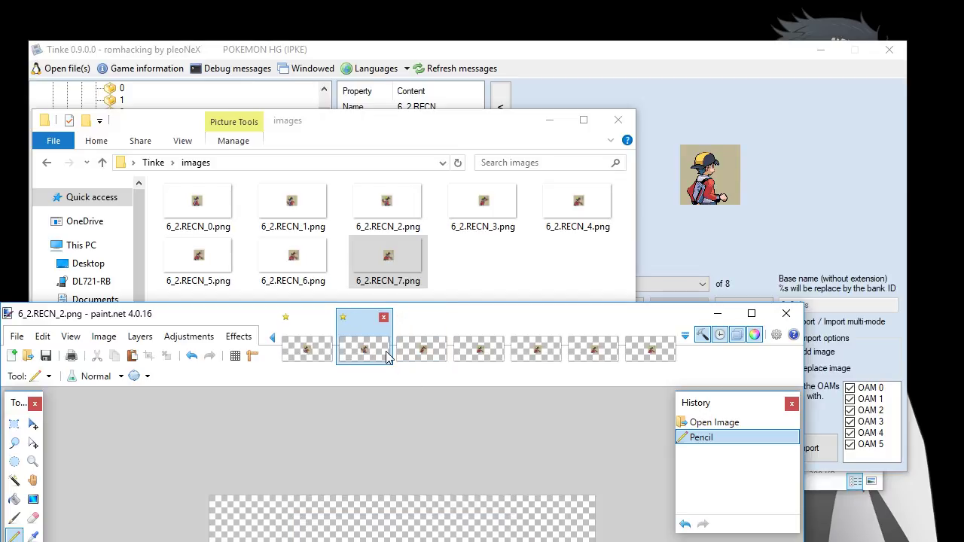
{"action": "key", "text": "ctrl+s"}
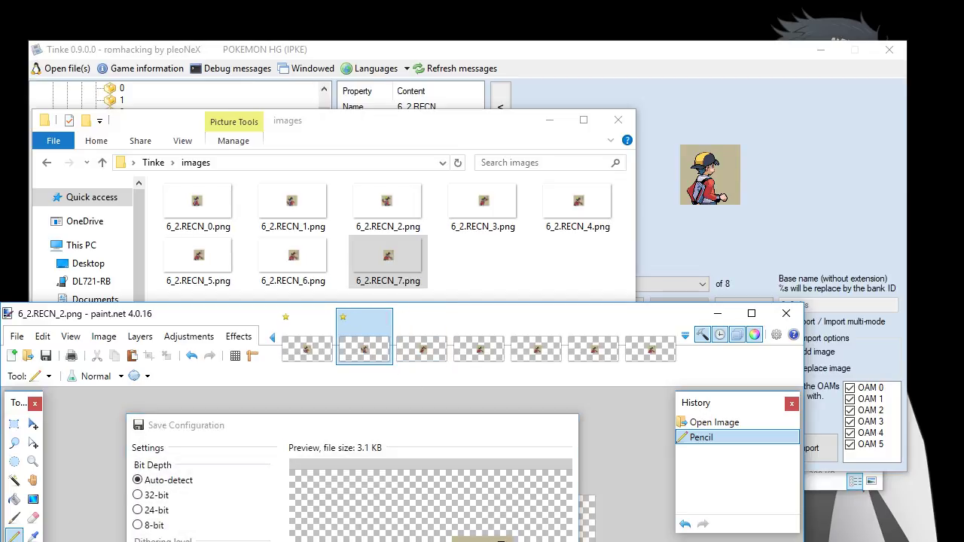
{"action": "key", "text": "Return"}
Step: Save 6_2.RECN_1.png and 6_2.RECN_0.png with Auto-detect bit depth and close paint.net
{"action": "left_click", "coordinate": [307, 349]}
{"action": "key", "text": "ctrl+s"}
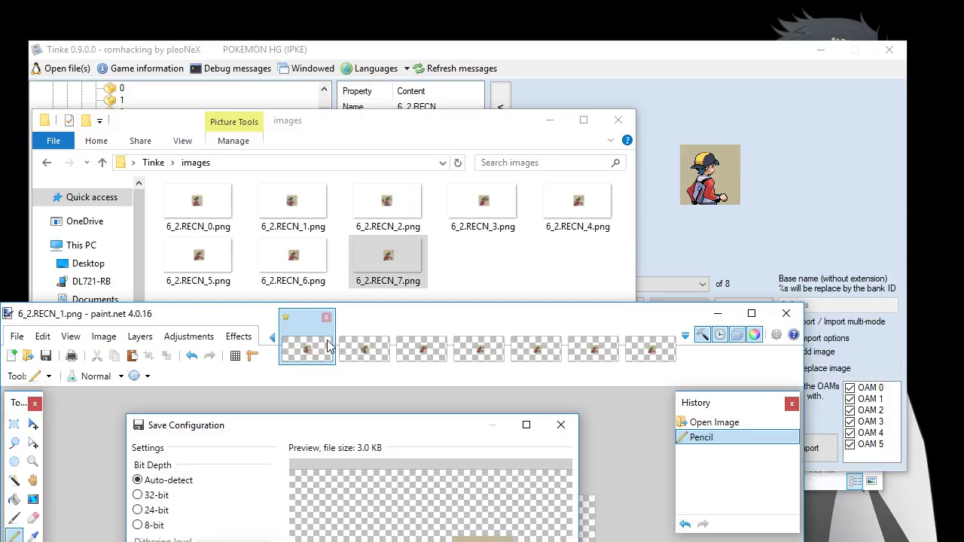
{"action": "key", "text": "Return"}
{"action": "left_click", "coordinate": [273, 338]}
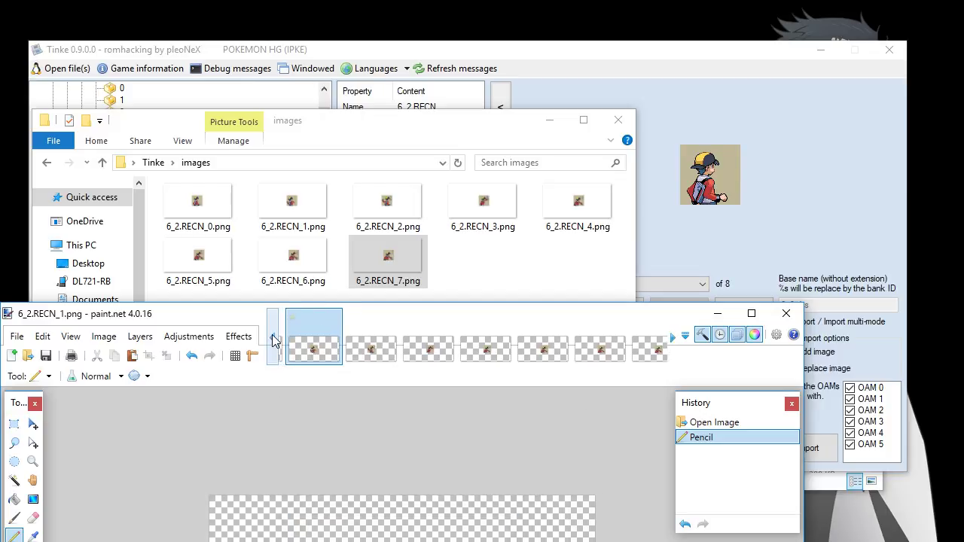
{"action": "left_click", "coordinate": [298, 348]}
{"action": "key", "text": "ctrl+s"}
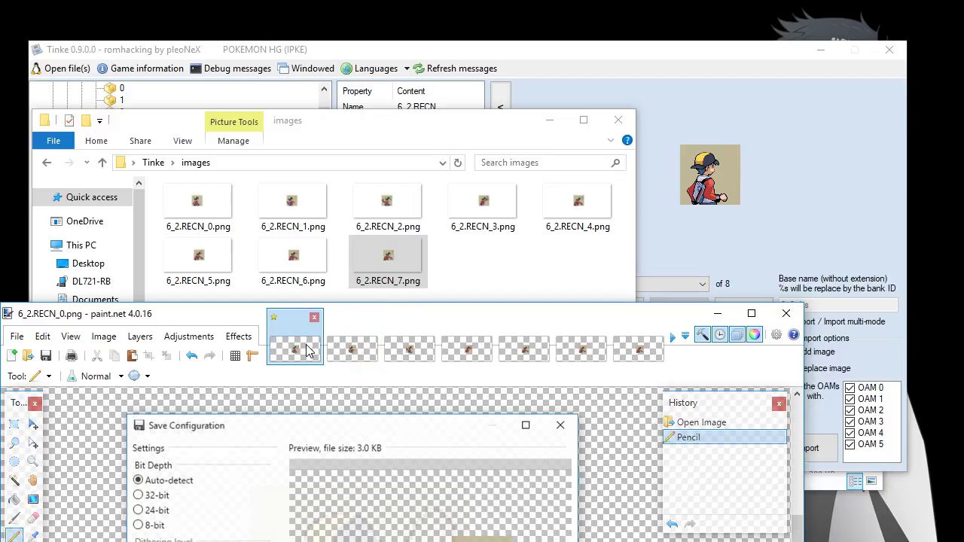
{"action": "key", "text": "Return"}
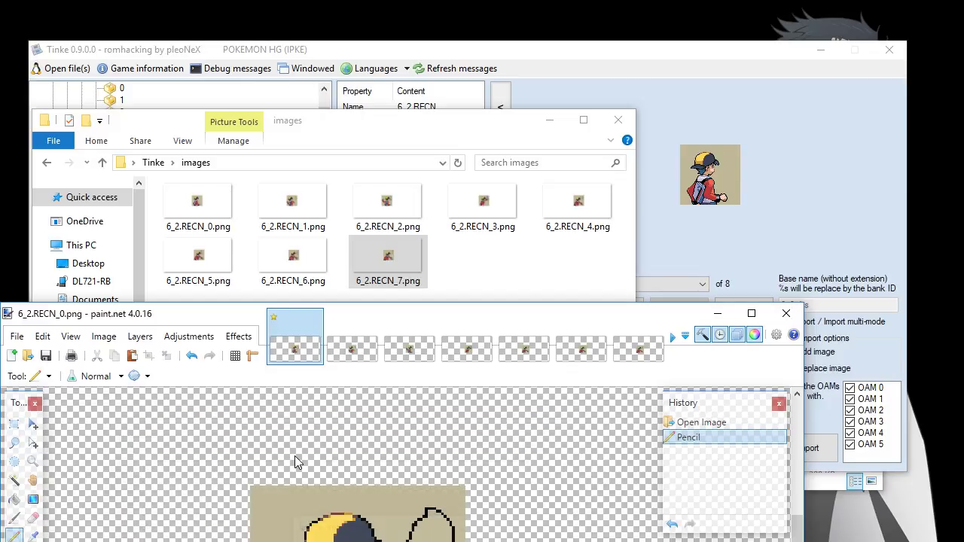
{"action": "left_click", "coordinate": [789, 315]}
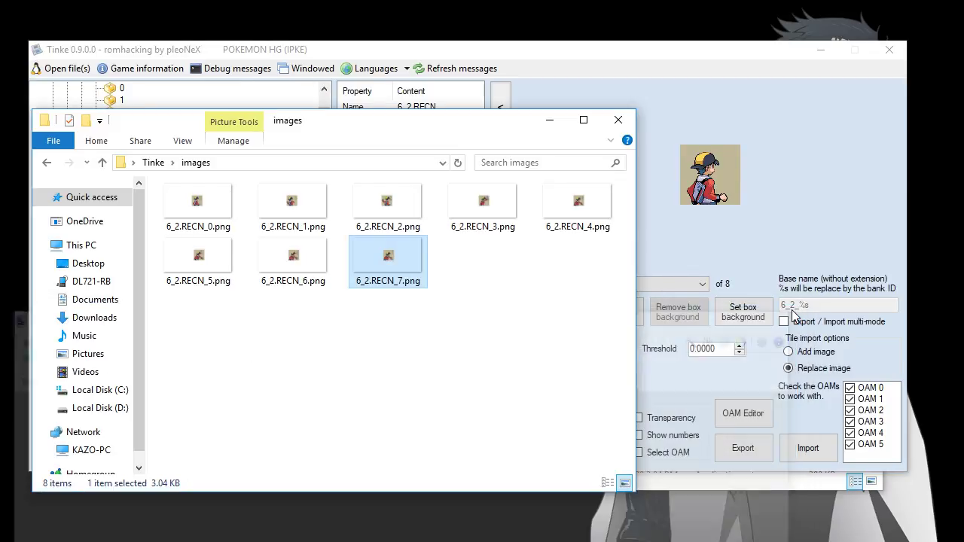
Step: Switch to Tinke and import 6_2.RECN_0.png into bank CellAnime0, replacing the image and swapping to the original palette
{"action": "left_click", "coordinate": [666, 52]}
{"action": "left_click", "coordinate": [606, 286]}
{"action": "left_click", "coordinate": [602, 291]}
{"action": "left_click", "coordinate": [803, 452]}
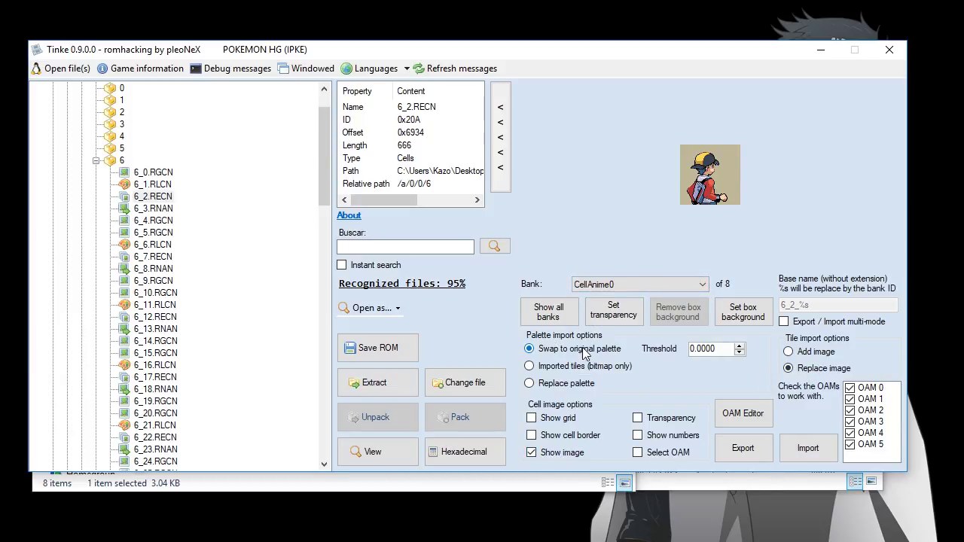
{"action": "left_click", "coordinate": [630, 283]}
{"action": "left_click", "coordinate": [630, 284]}
{"action": "left_click", "coordinate": [808, 448]}
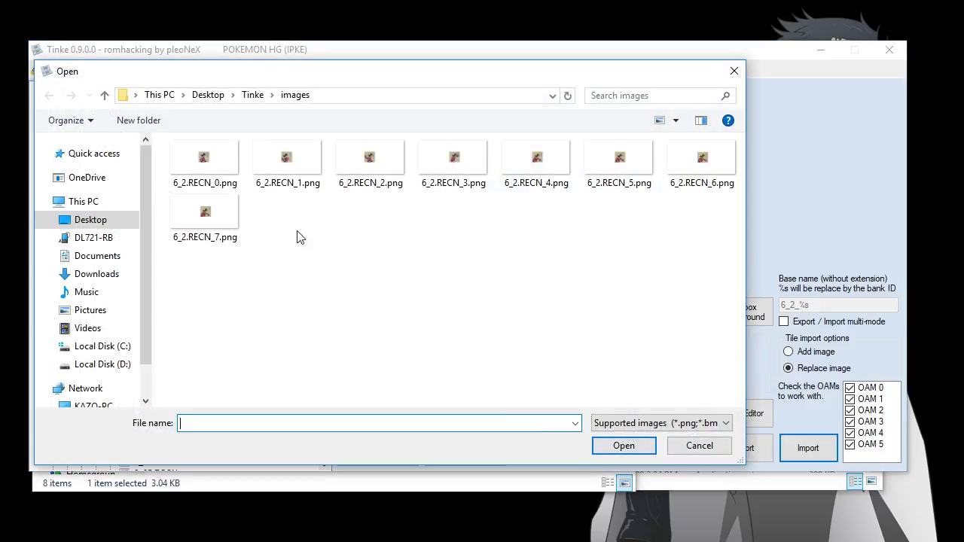
{"action": "double_click", "coordinate": [203, 175]}
Step: Import 6_2.RECN_1.png into bank CellAnime1 and 6_2.RECN_2.png into bank 2
{"action": "left_click", "coordinate": [632, 285]}
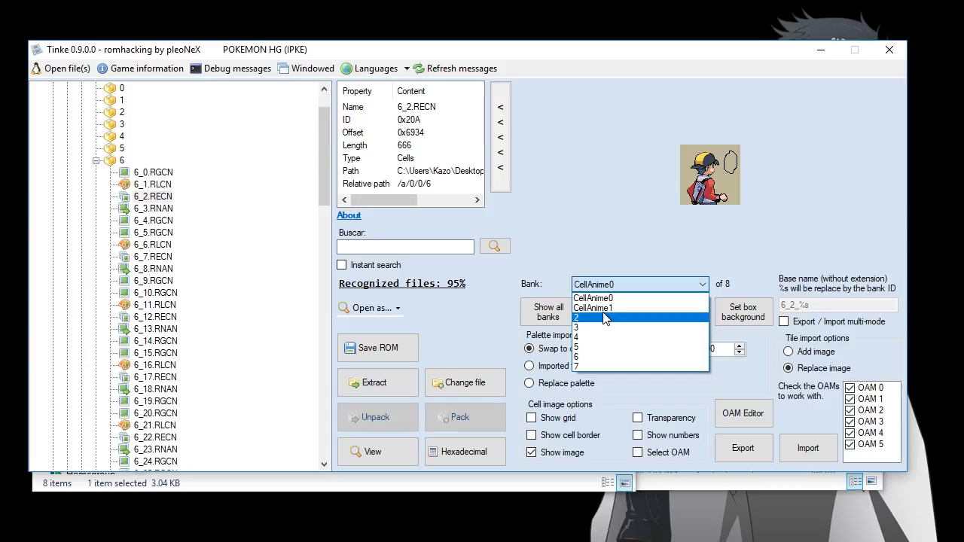
{"action": "left_click", "coordinate": [648, 306]}
{"action": "left_click", "coordinate": [811, 449]}
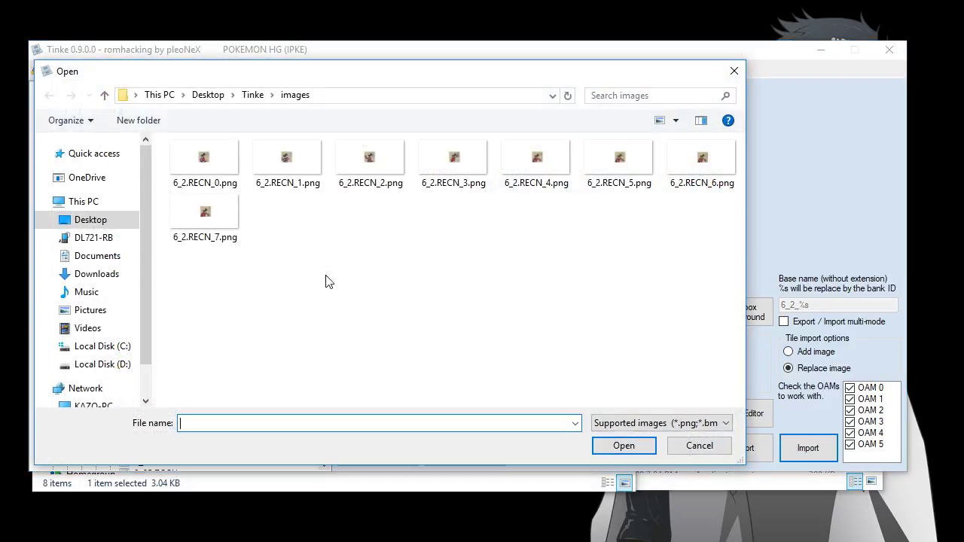
{"action": "double_click", "coordinate": [283, 158]}
{"action": "left_click", "coordinate": [655, 285]}
{"action": "left_click", "coordinate": [633, 314]}
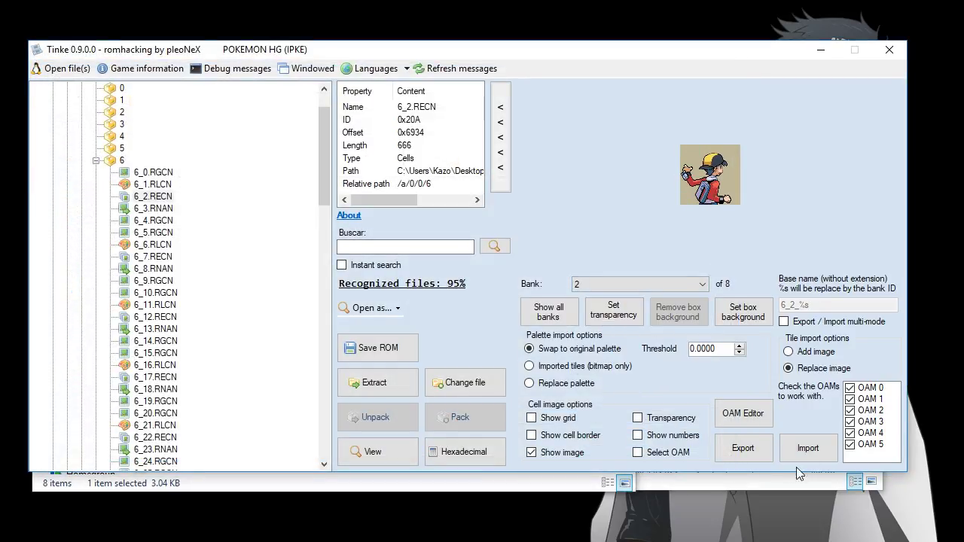
{"action": "left_click", "coordinate": [808, 448]}
{"action": "double_click", "coordinate": [370, 160]}
Step: Import 6_2.RECN_3.png into bank 3 and 6_2.RECN_4.png into bank 4
{"action": "left_click", "coordinate": [609, 285]}
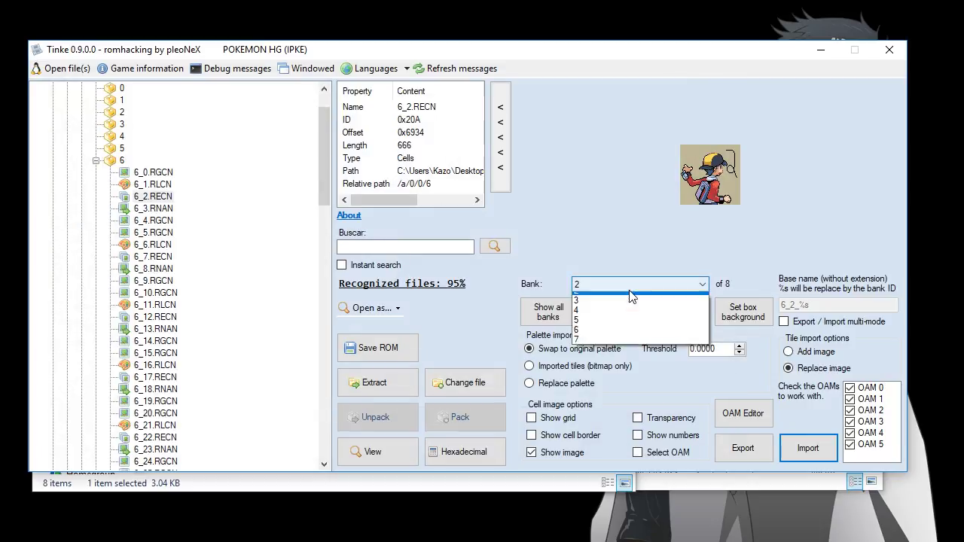
{"action": "left_click", "coordinate": [589, 330]}
{"action": "left_click", "coordinate": [805, 447]}
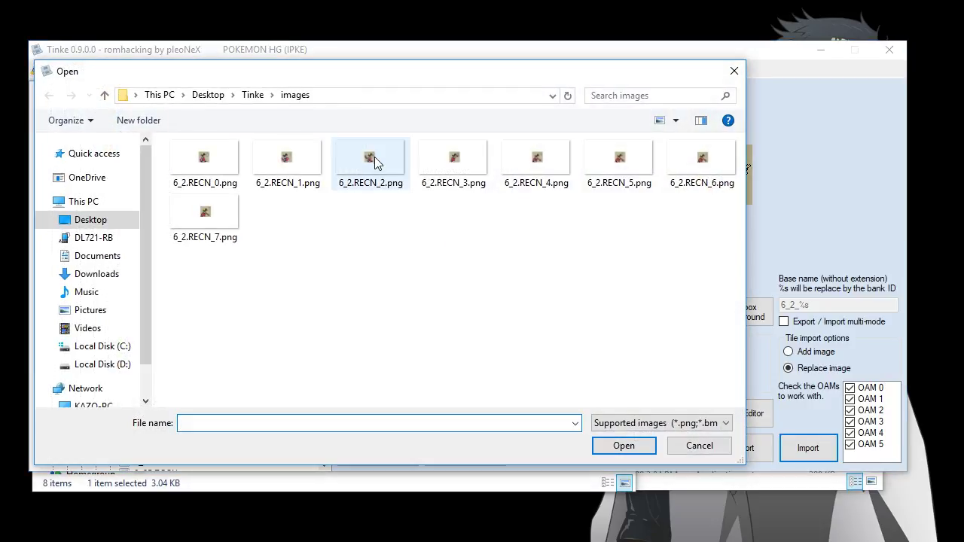
{"action": "double_click", "coordinate": [457, 156]}
{"action": "left_click", "coordinate": [620, 284]}
{"action": "left_click", "coordinate": [595, 336]}
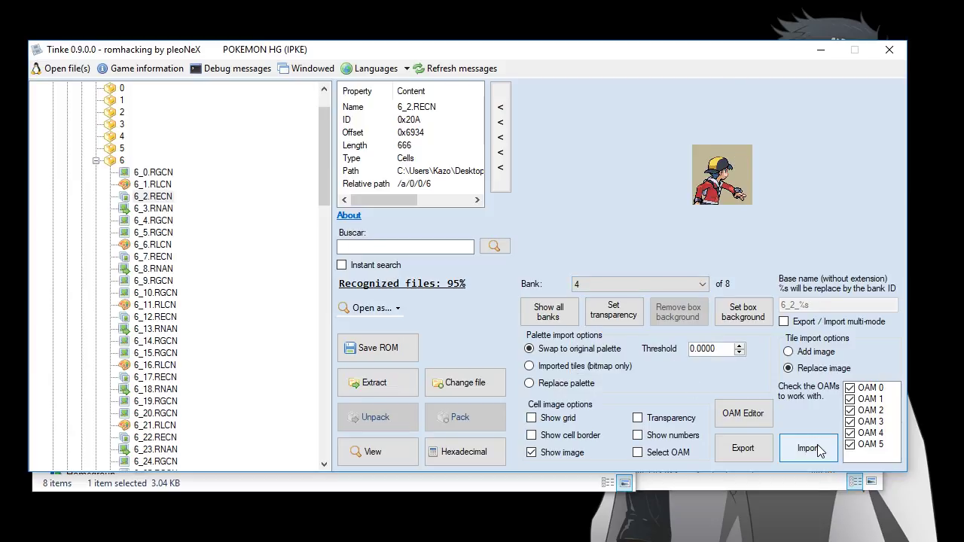
{"action": "left_click", "coordinate": [807, 447]}
{"action": "double_click", "coordinate": [536, 156]}
Step: Import 6_2.RECN_5.png into bank 5 and 6_2.RECN_6.png into bank 6
{"action": "left_click", "coordinate": [608, 283]}
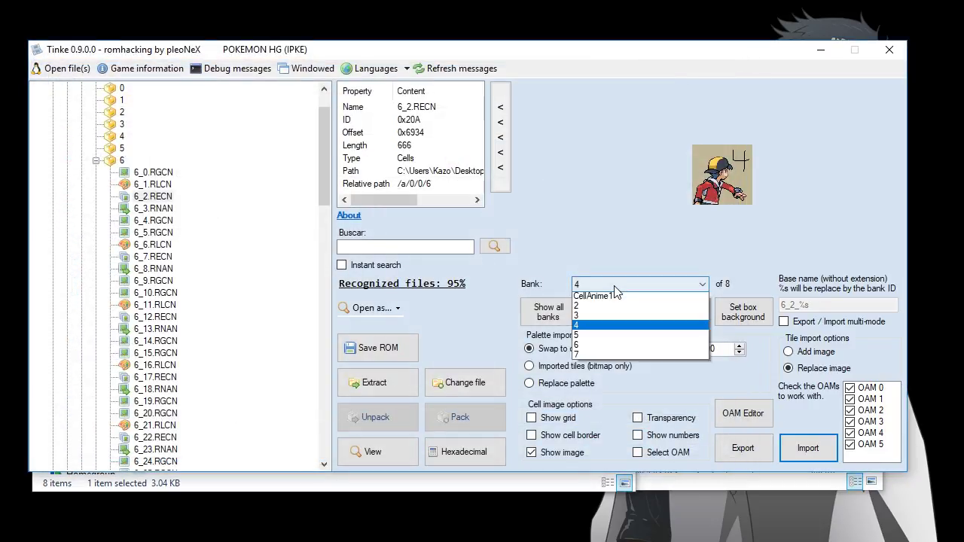
{"action": "left_click", "coordinate": [591, 348]}
{"action": "left_click", "coordinate": [807, 447]}
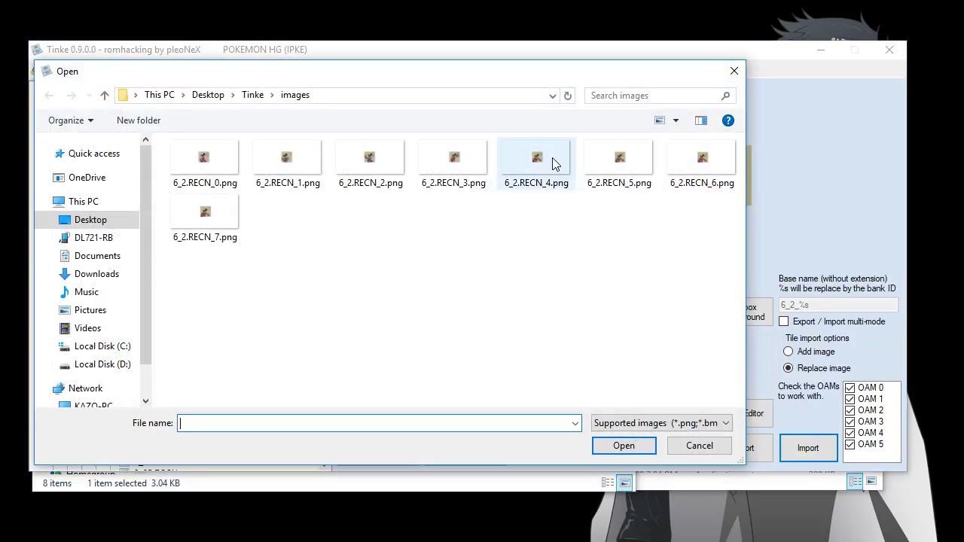
{"action": "double_click", "coordinate": [629, 165]}
{"action": "left_click", "coordinate": [640, 286]}
{"action": "left_click", "coordinate": [591, 356]}
{"action": "left_click", "coordinate": [807, 447]}
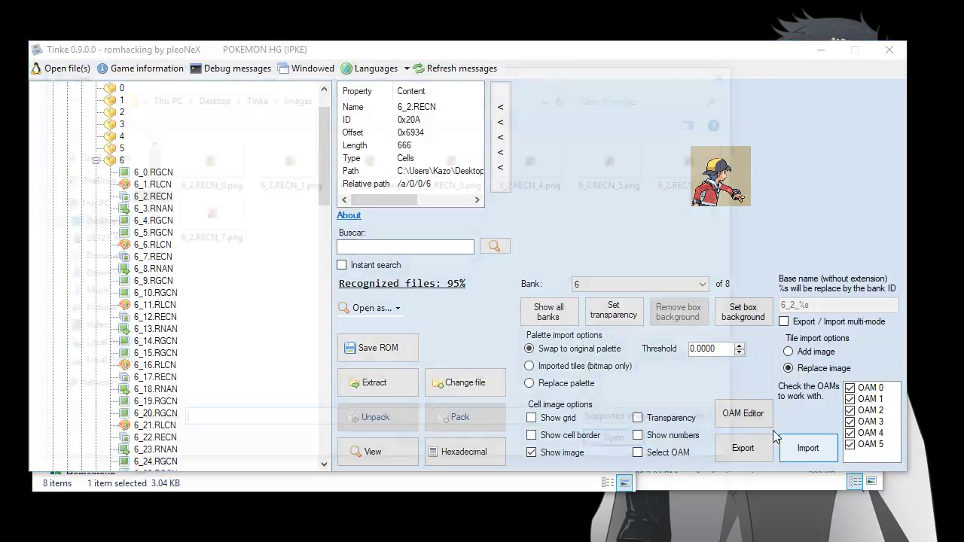
{"action": "double_click", "coordinate": [700, 157]}
Step: Import 6_2.RECN_7.png into bank 7
{"action": "left_click", "coordinate": [622, 283]}
{"action": "left_click", "coordinate": [614, 365]}
{"action": "left_click", "coordinate": [808, 447]}
{"action": "left_click", "coordinate": [218, 213]}
{"action": "double_click", "coordinate": [217, 208]}
Step: Go back and forth through all the banks of 6_2.RECN to check the imported sprite frames
{"action": "left_click", "coordinate": [610, 284]}
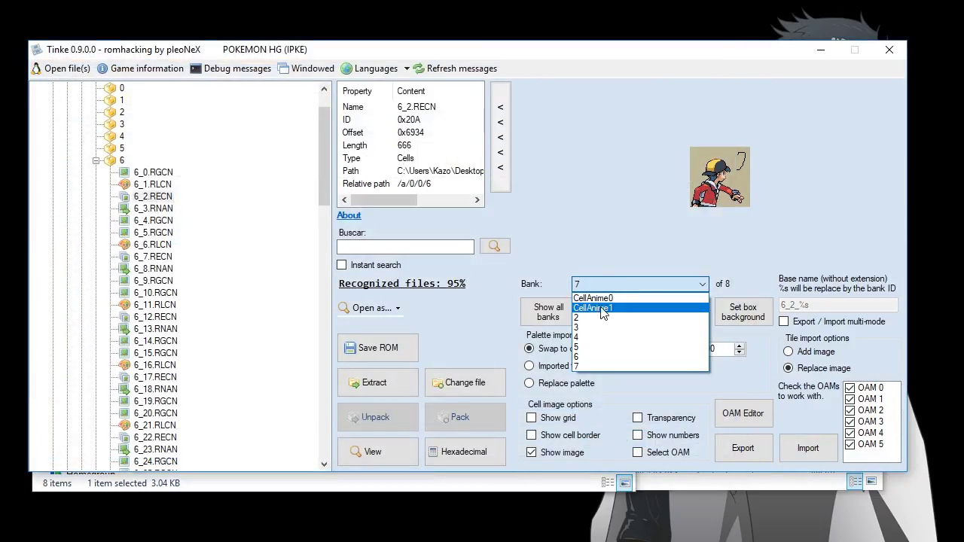
{"action": "left_click", "coordinate": [611, 301]}
{"action": "key", "text": "Down"}
{"action": "key", "text": "Down"}
{"action": "key", "text": "Down"}
{"action": "key", "text": "Down"}
{"action": "key", "text": "Down"}
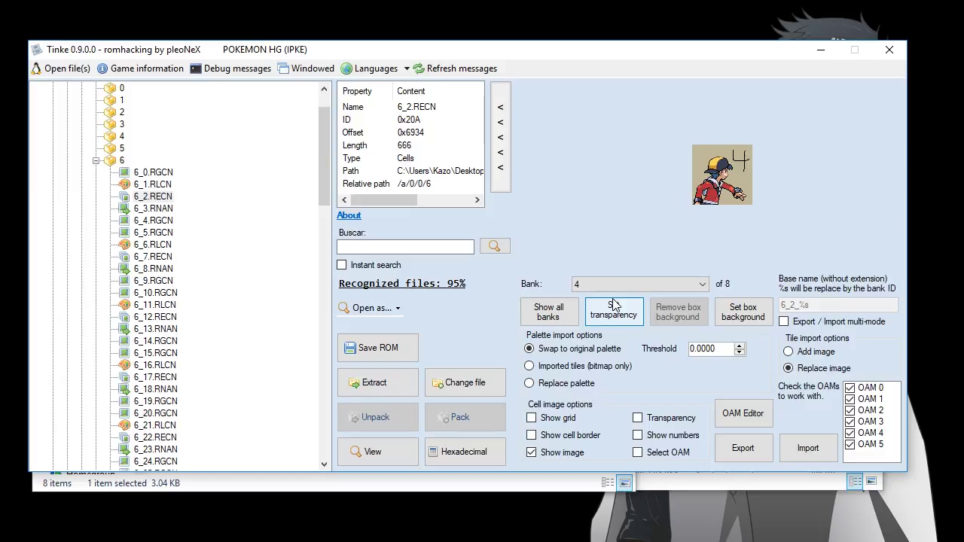
{"action": "key", "text": "Down"}
{"action": "key", "text": "Down"}
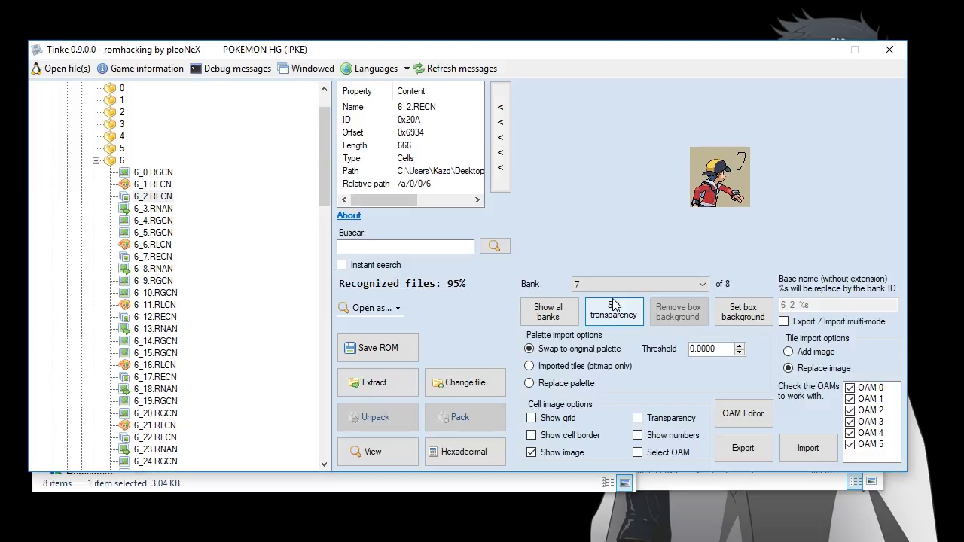
{"action": "key", "text": "Up"}
{"action": "key", "text": "Up"}
{"action": "key", "text": "Down"}
{"action": "key", "text": "Down"}
{"action": "key", "text": "Up"}
{"action": "key", "text": "Up"}
{"action": "key", "text": "Up"}
{"action": "key", "text": "Down"}
{"action": "key", "text": "Down"}
{"action": "key", "text": "Down"}
{"action": "key", "text": "Down"}
{"action": "key", "text": "Up"}
{"action": "key", "text": "Up"}
{"action": "key", "text": "Up"}
{"action": "key", "text": "Up"}
{"action": "key", "text": "Up"}
{"action": "key", "text": "Up"}
{"action": "key", "text": "Up"}
{"action": "key", "text": "Down"}
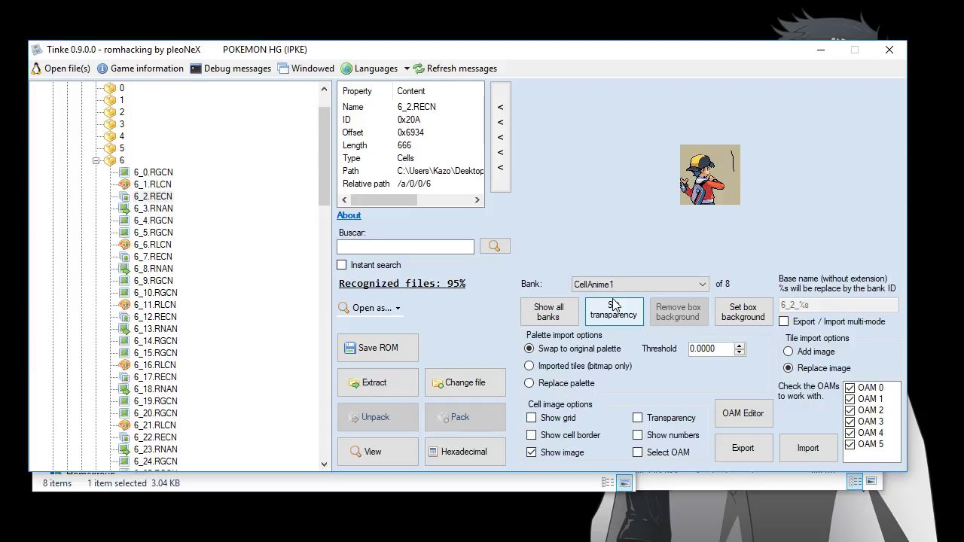
{"action": "key", "text": "Down"}
{"action": "key", "text": "Down"}
{"action": "key", "text": "Down"}
{"action": "key", "text": "Up"}
{"action": "key", "text": "Up"}
{"action": "key", "text": "Up"}
{"action": "key", "text": "Down"}
{"action": "key", "text": "Down"}
{"action": "key", "text": "Down"}
{"action": "key", "text": "Down"}
{"action": "key", "text": "Down"}
{"action": "key", "text": "Down"}
{"action": "key", "text": "Up"}
{"action": "key", "text": "Up"}
{"action": "key", "text": "Up"}
{"action": "key", "text": "Up"}
{"action": "key", "text": "Up"}
{"action": "key", "text": "Down"}
{"action": "key", "text": "Down"}
{"action": "key", "text": "Down"}
{"action": "key", "text": "Down"}
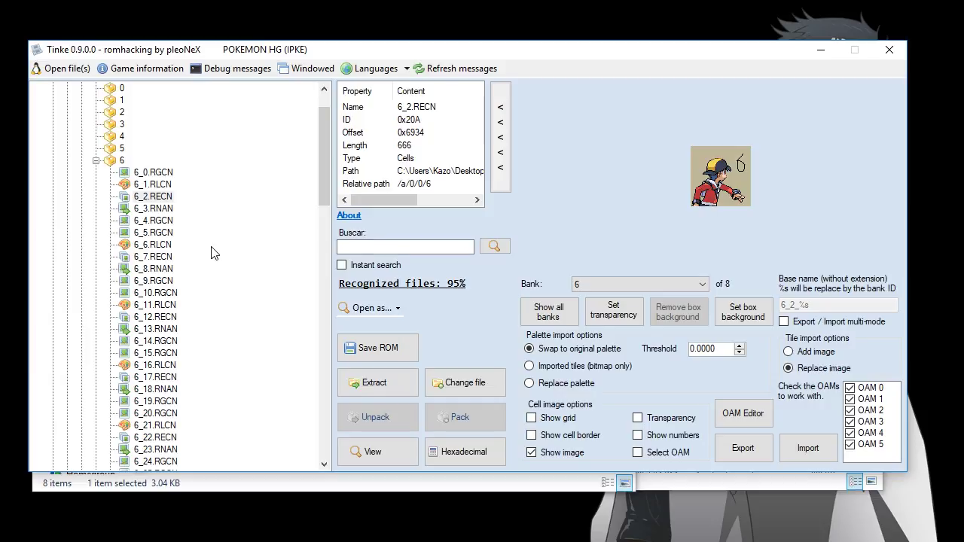
Step: View the tile file 6_0.RGCN and set its image width to 80
{"action": "left_click", "coordinate": [152, 173]}
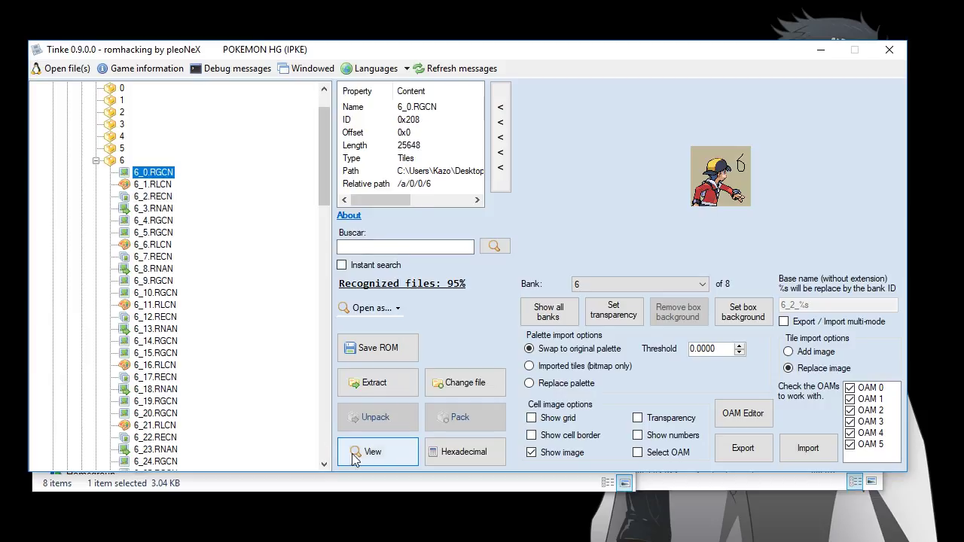
{"action": "left_click", "coordinate": [380, 459]}
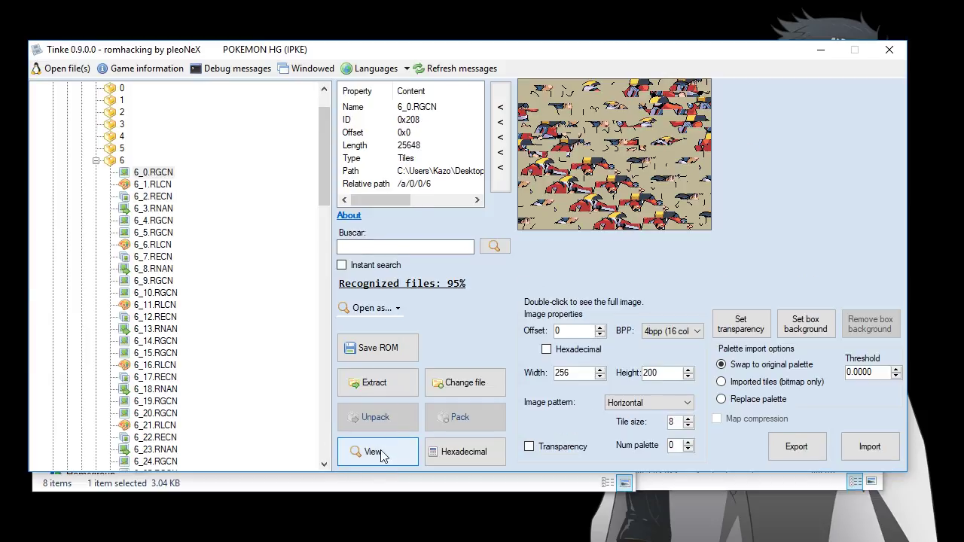
{"action": "left_click_drag", "start_coordinate": [572, 373], "coordinate": [525, 384]}
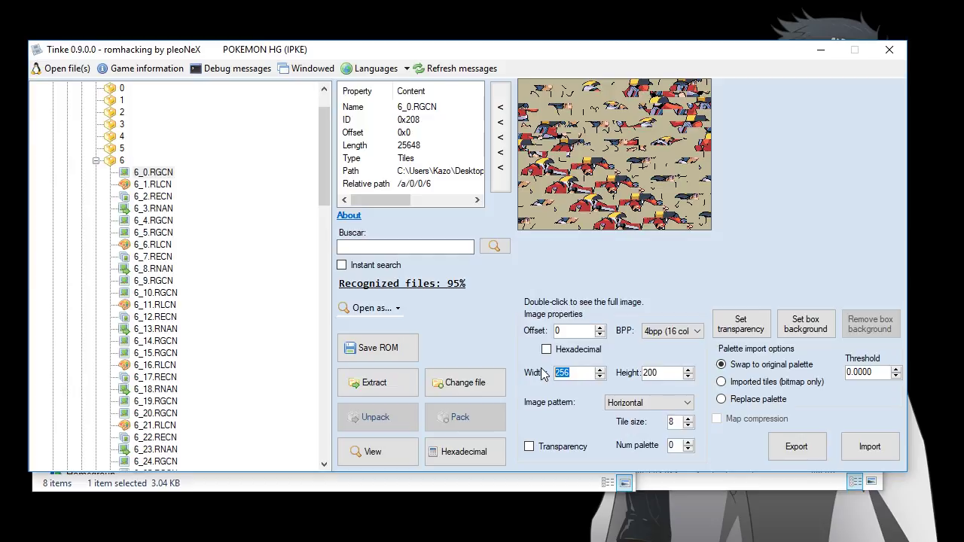
{"action": "key", "text": "Return"}
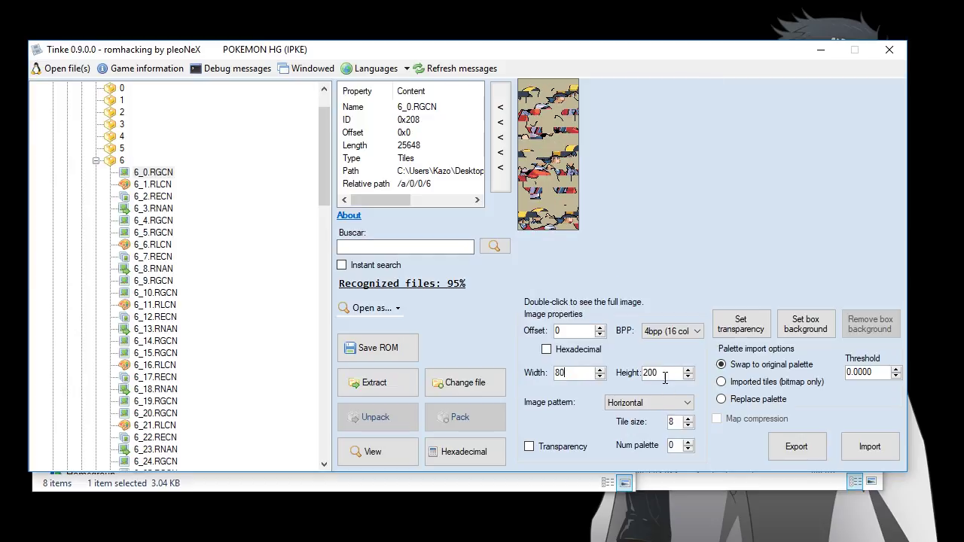
Step: Set the tile image's height to 640 and export it as 6_0.RGCN.png into the images folder
{"action": "key", "text": "Up"}
{"action": "key", "text": "Up"}
{"action": "key", "text": "Up"}
{"action": "key", "text": "Up"}
{"action": "key", "text": "Up"}
{"action": "key", "text": "Up"}
{"action": "key", "text": "Up"}
{"action": "key", "text": "Up"}
{"action": "key", "text": "Up"}
{"action": "key", "text": "Up"}
{"action": "key", "text": "Up"}
{"action": "key", "text": "Up"}
{"action": "key", "text": "Up"}
{"action": "key", "text": "Up"}
{"action": "key", "text": "Up"}
{"action": "key", "text": "Up"}
{"action": "key", "text": "Up"}
{"action": "key", "text": "Up"}
{"action": "key", "text": "Up"}
{"action": "key", "text": "Up"}
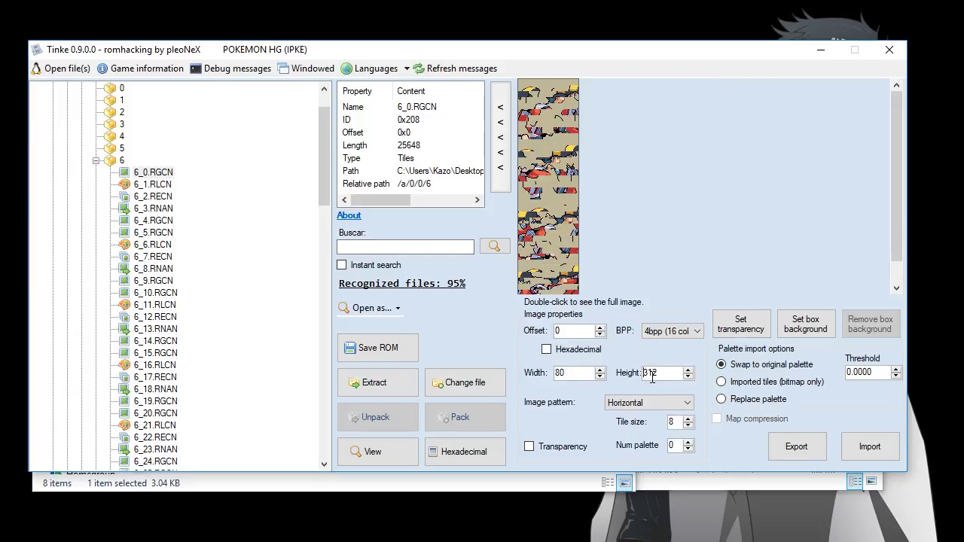
{"action": "left_click_drag", "start_coordinate": [896, 130], "coordinate": [895, 230]}
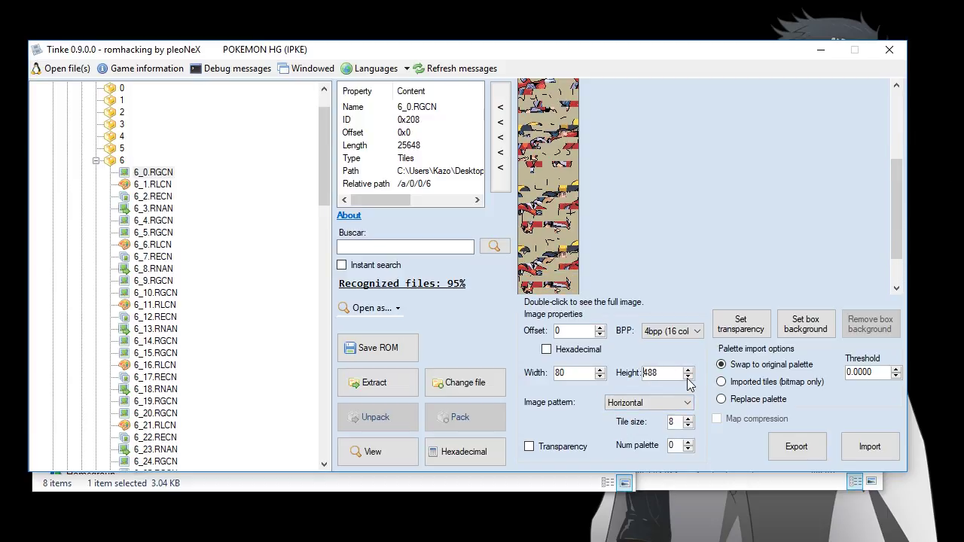
{"action": "left_click_drag", "start_coordinate": [896, 197], "coordinate": [898, 235]}
{"action": "left_click_drag", "start_coordinate": [667, 373], "coordinate": [617, 379]}
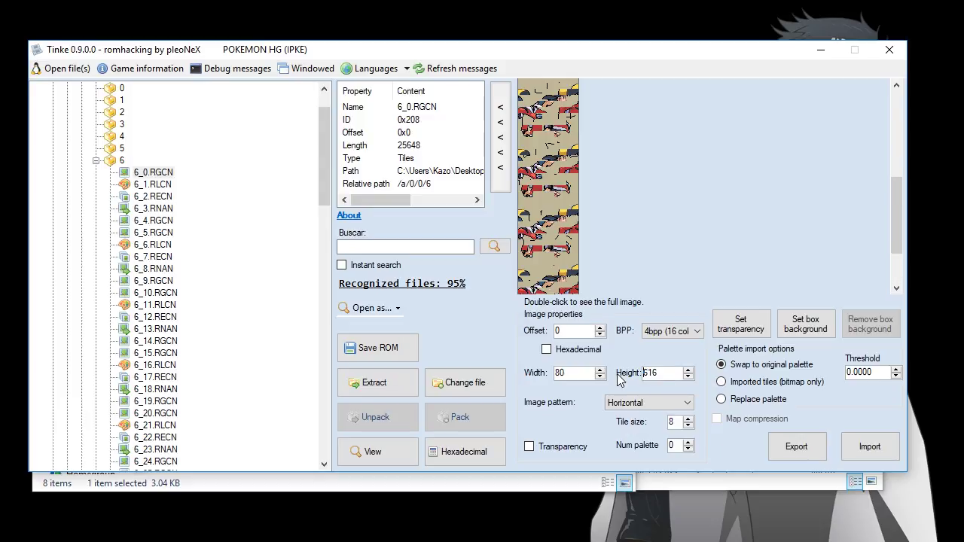
{"action": "left_click_drag", "start_coordinate": [896, 207], "coordinate": [894, 260]}
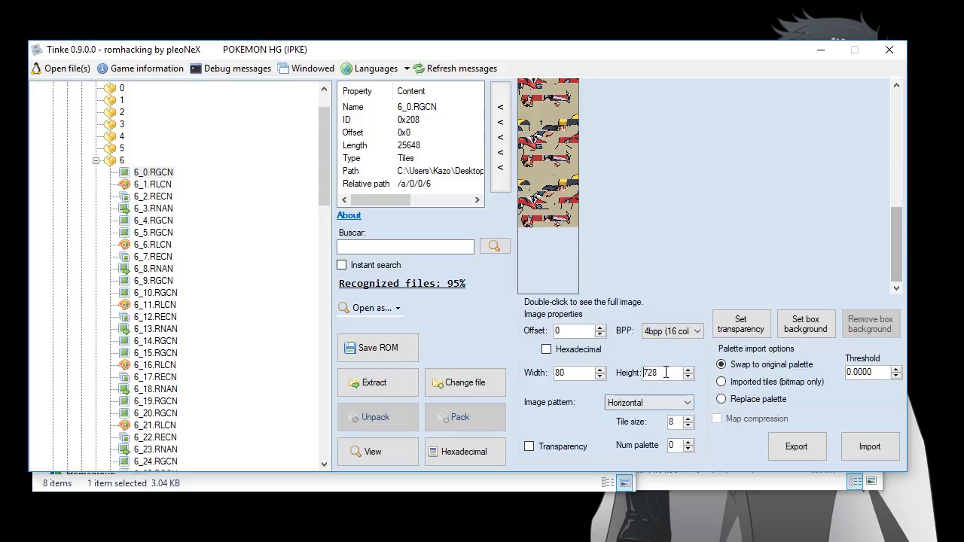
{"action": "key", "text": "Down"}
{"action": "key", "text": "Down"}
{"action": "key", "text": "Down"}
{"action": "key", "text": "Down"}
{"action": "key", "text": "Down"}
{"action": "key", "text": "Down"}
{"action": "key", "text": "Down"}
{"action": "key", "text": "Down"}
{"action": "key", "text": "Down"}
{"action": "key", "text": "Down"}
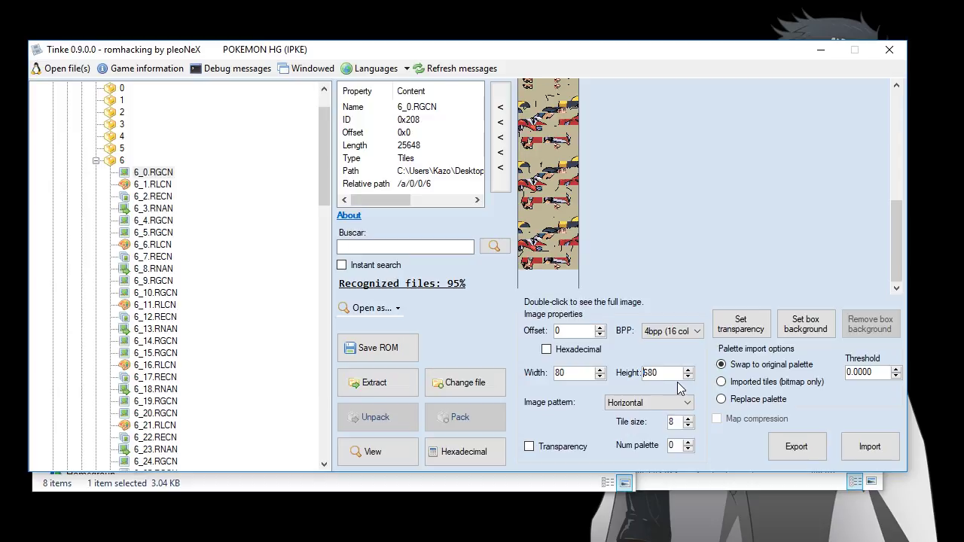
{"action": "key", "text": "Down"}
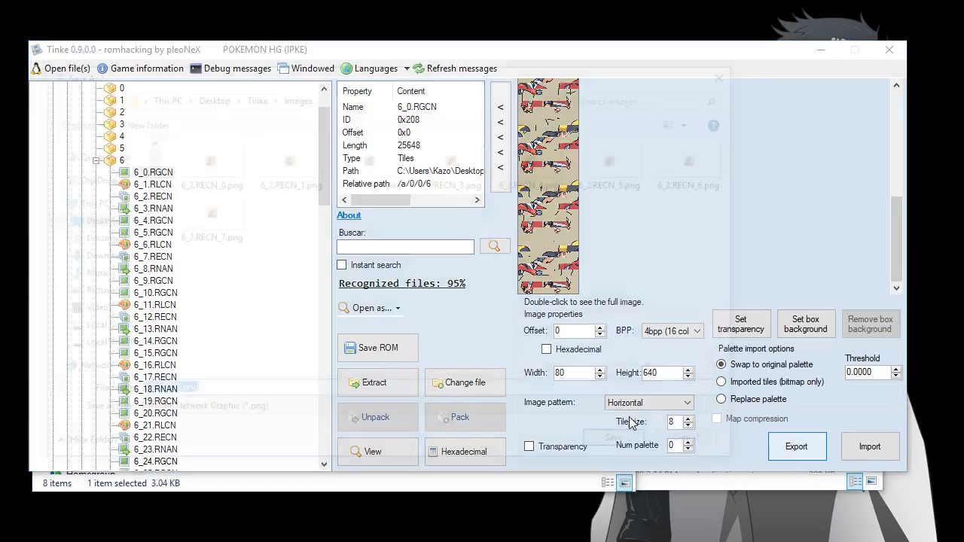
{"action": "left_click", "coordinate": [795, 446]}
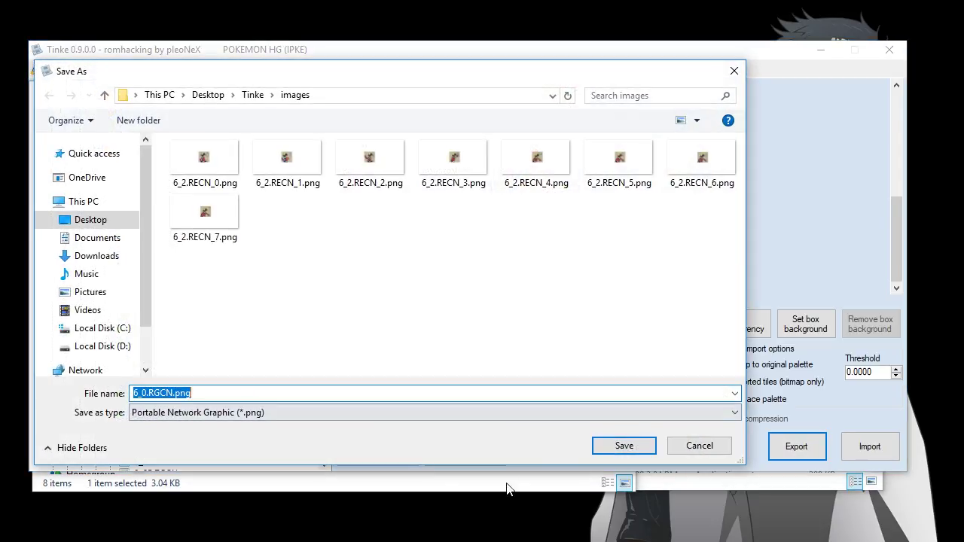
{"action": "left_click", "coordinate": [624, 446]}
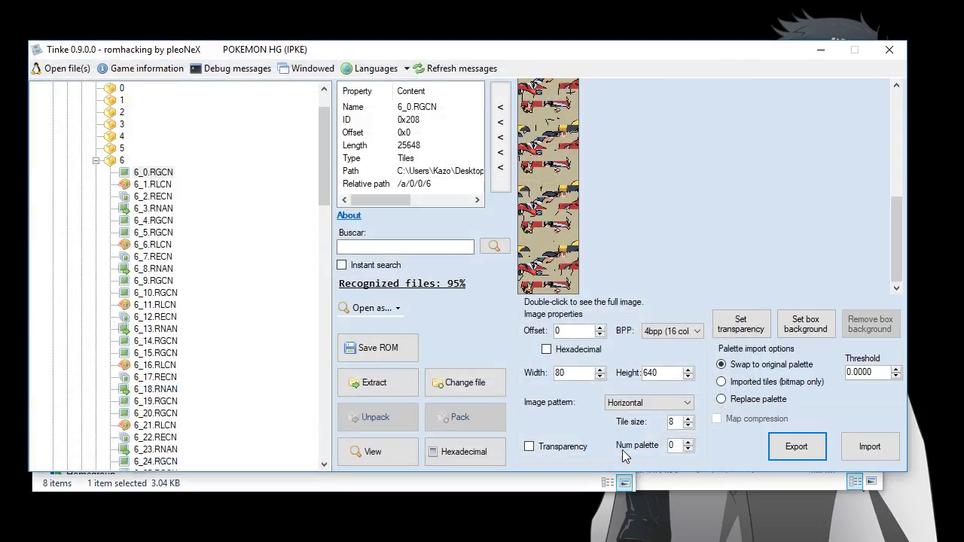
Step: Check the first bank of the cell file 6_2.RECN again, and view the tile file 6_0.RGCN once more
{"action": "left_click", "coordinate": [148, 197]}
{"action": "left_click", "coordinate": [380, 450]}
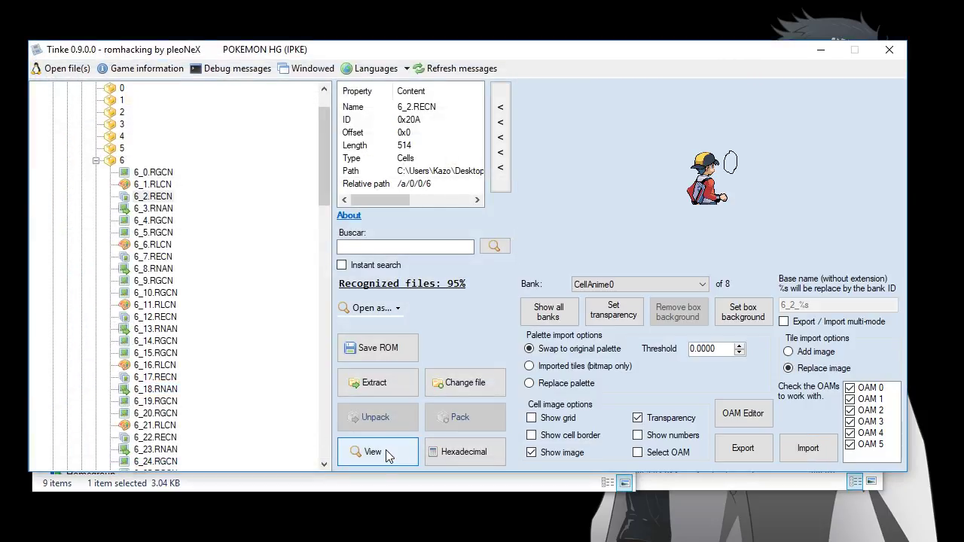
{"action": "left_click", "coordinate": [644, 279]}
{"action": "left_click", "coordinate": [644, 280]}
{"action": "left_click", "coordinate": [157, 172]}
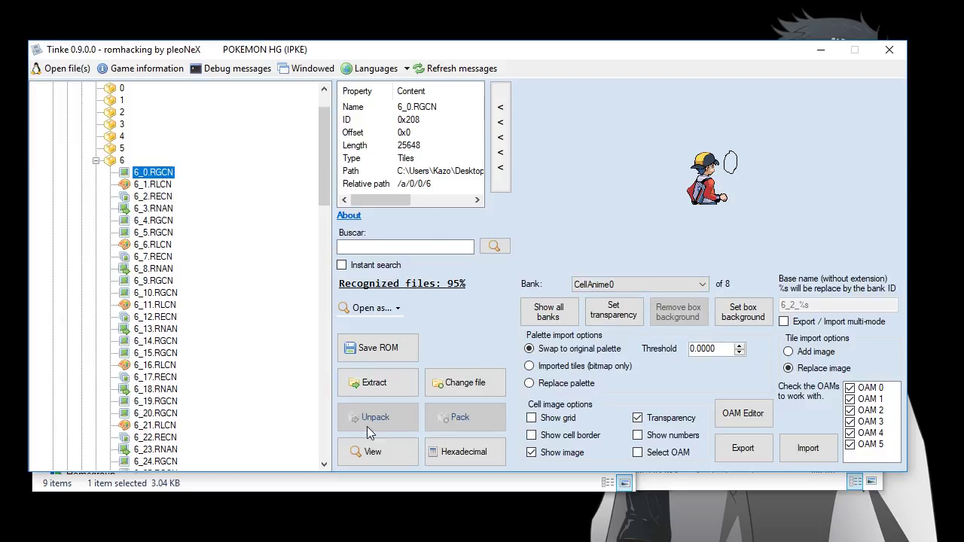
{"action": "left_click", "coordinate": [372, 450]}
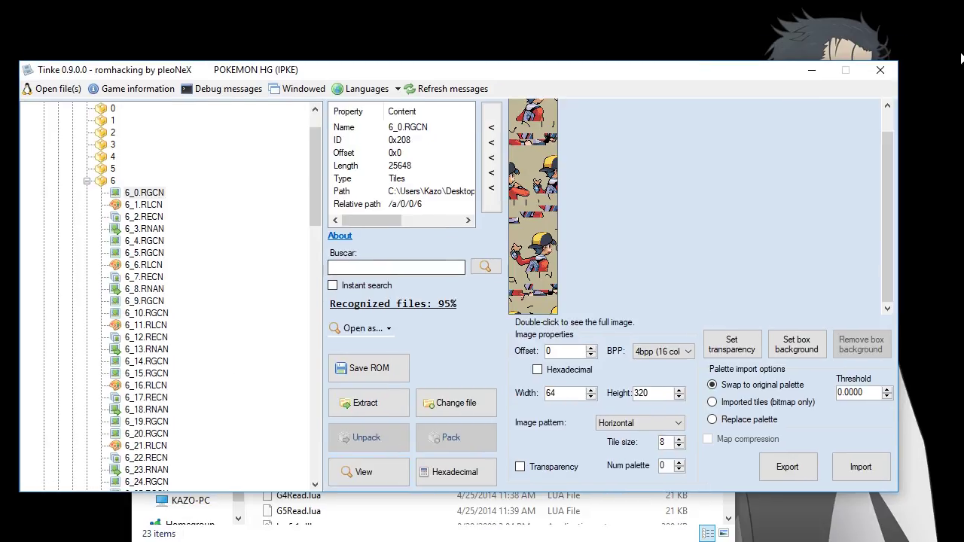
Step: Close Tinke without saving the ROM changes and relaunch Tinke.exe from the Tinke folder
{"action": "left_click", "coordinate": [879, 69]}
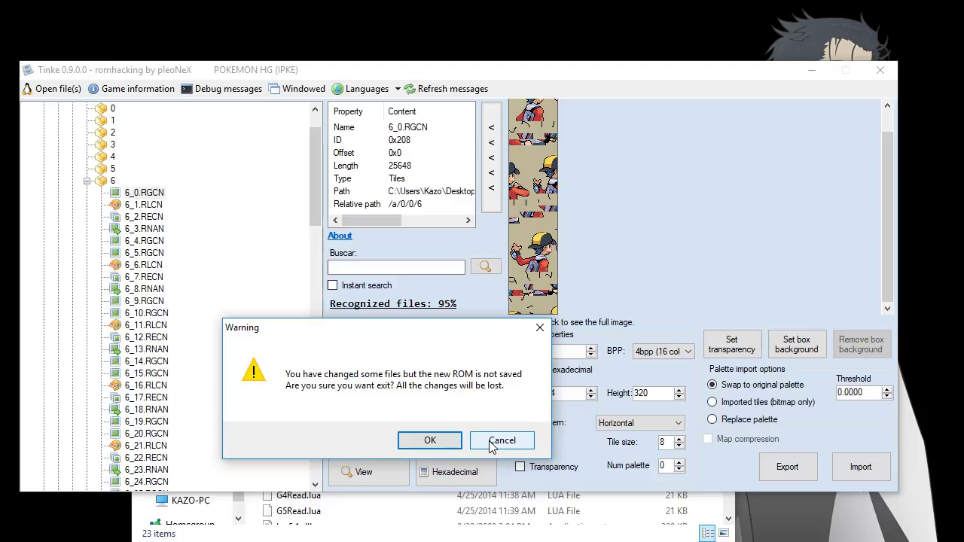
{"action": "left_click", "coordinate": [430, 441]}
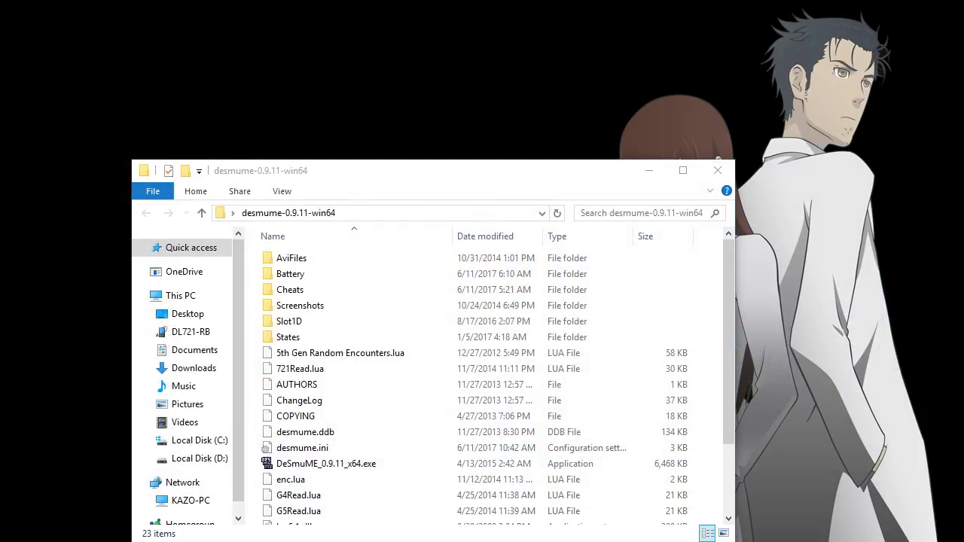
{"action": "left_click", "coordinate": [153, 162]}
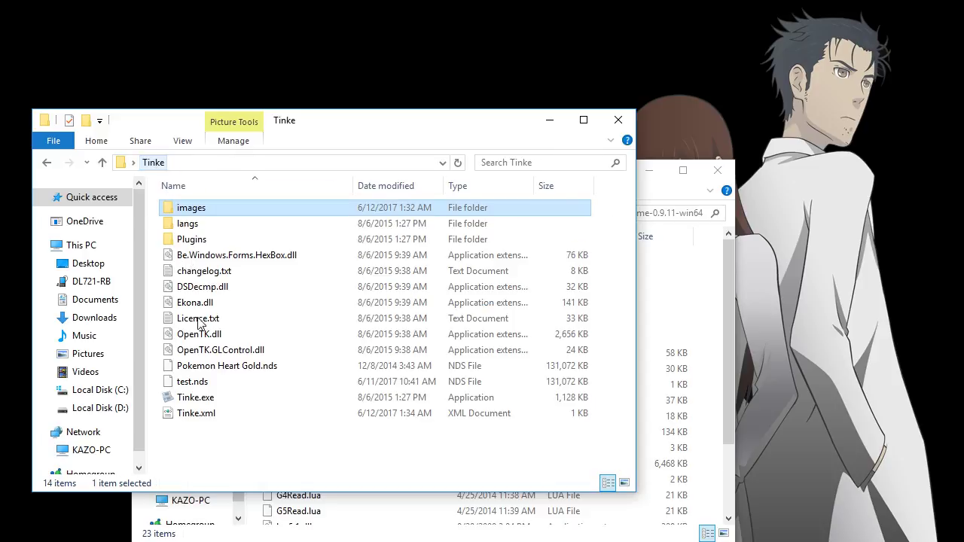
{"action": "double_click", "coordinate": [199, 399]}
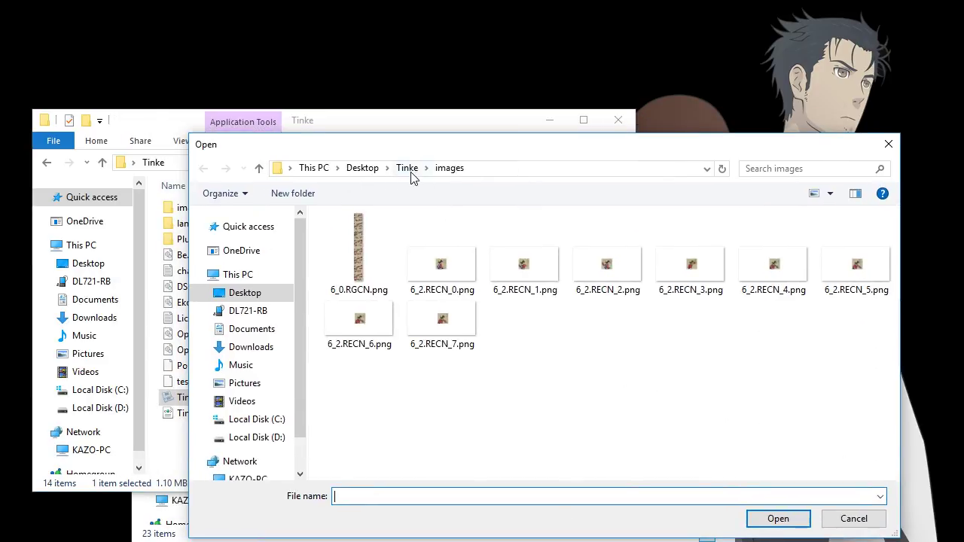
Step: Open Pokemon Heart Gold.nds from the Tinke folder and unpack archive 6 in the folder a/0/0
{"action": "left_click", "coordinate": [411, 172]}
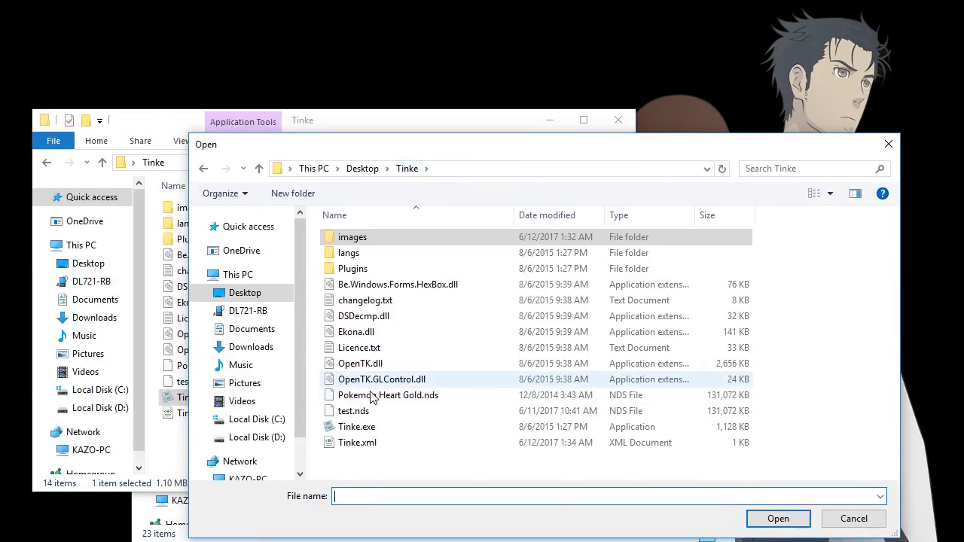
{"action": "double_click", "coordinate": [376, 397]}
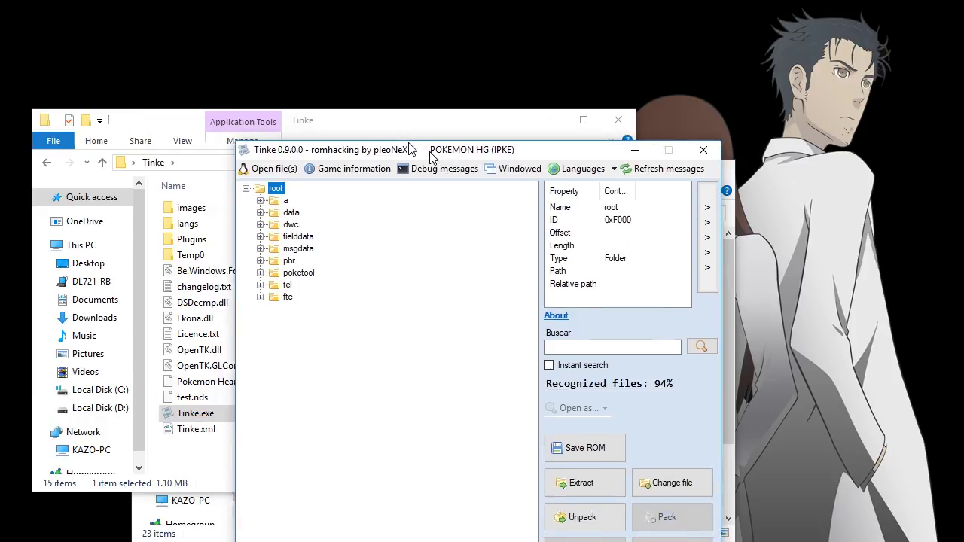
{"action": "left_click", "coordinate": [207, 167]}
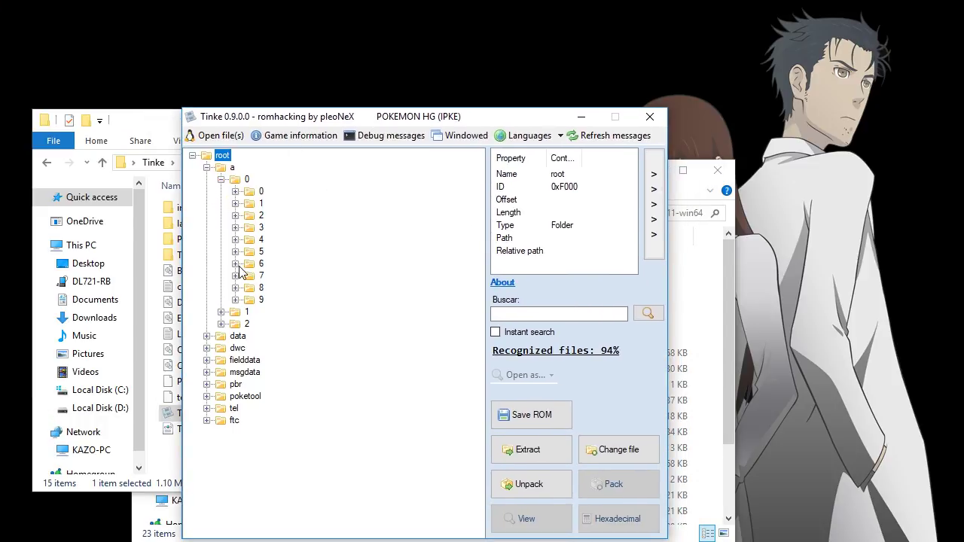
{"action": "left_click", "coordinate": [235, 192]}
{"action": "left_click", "coordinate": [275, 276]}
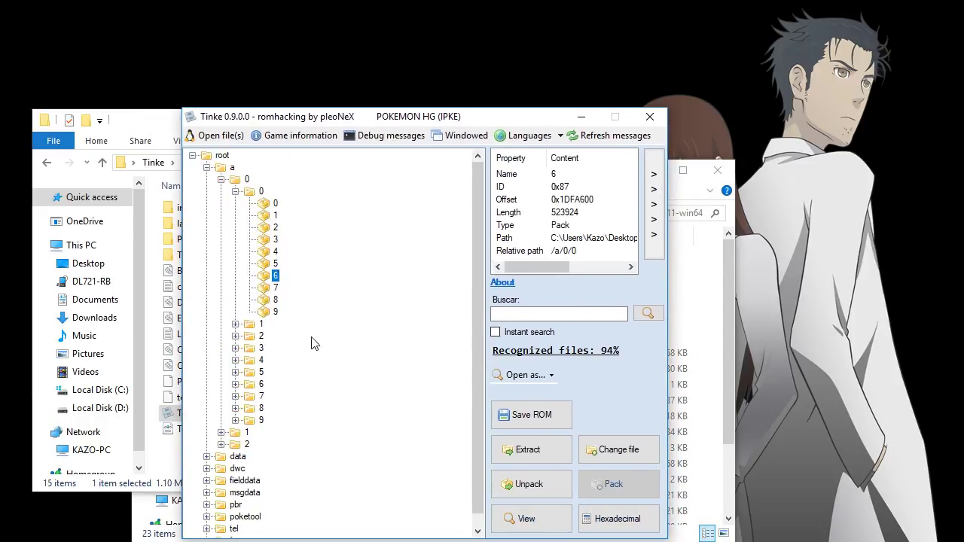
{"action": "left_click", "coordinate": [528, 484]}
{"action": "left_click_drag", "start_coordinate": [474, 208], "coordinate": [474, 205]}
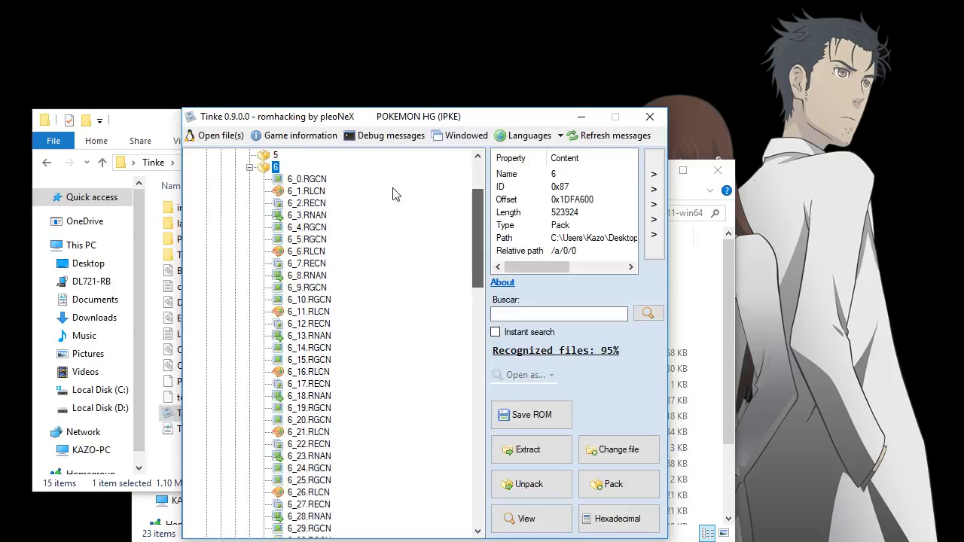
Step: View the palette file 6_1.RLCN and display the tile file 6_0.RGCN
{"action": "left_click", "coordinate": [308, 192]}
{"action": "left_click", "coordinate": [504, 520]}
{"action": "left_click", "coordinate": [315, 181]}
{"action": "left_click_drag", "start_coordinate": [389, 117], "coordinate": [263, 90]}
{"action": "left_click", "coordinate": [395, 492]}
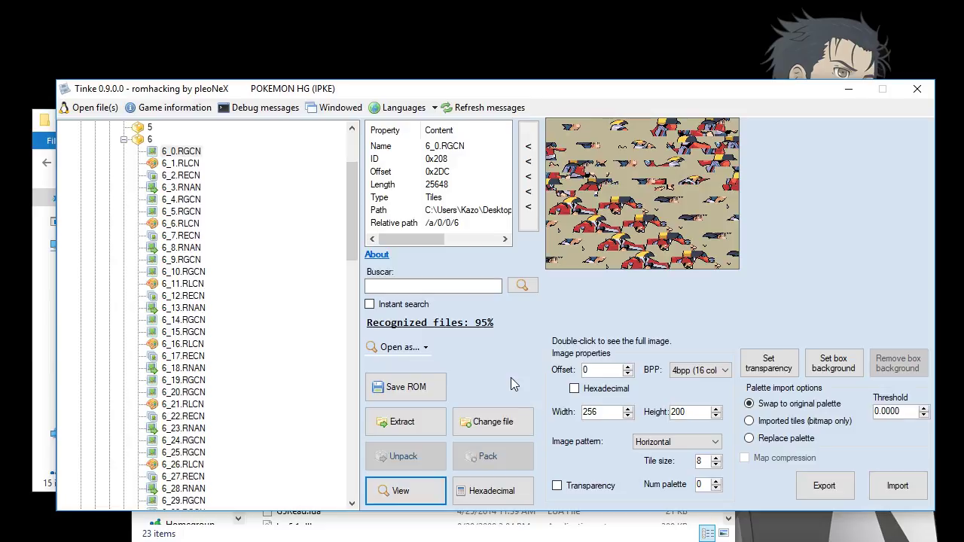
Step: Set the 6_0.RGCN tile image's width to 80 and its height to 640
{"action": "double_click", "coordinate": [592, 415]}
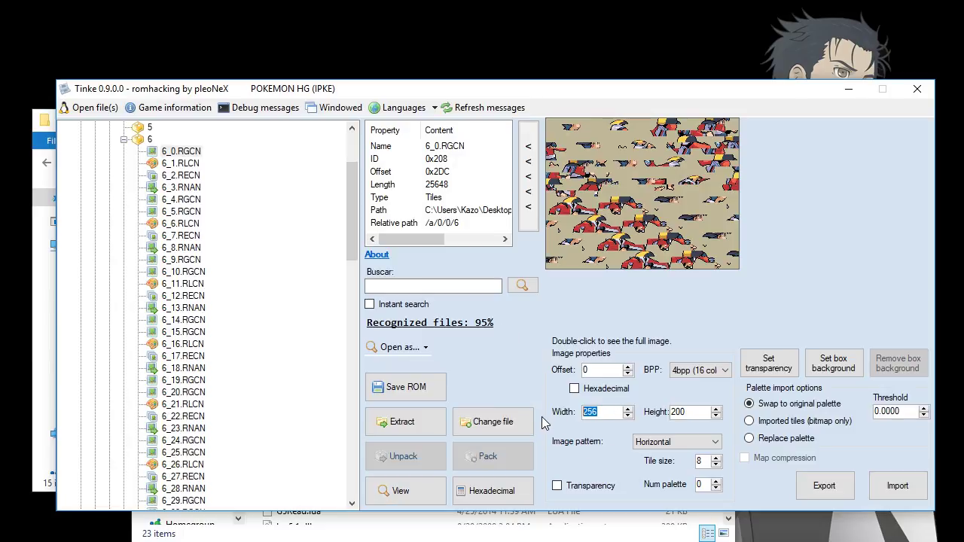
{"action": "double_click", "coordinate": [677, 411]}
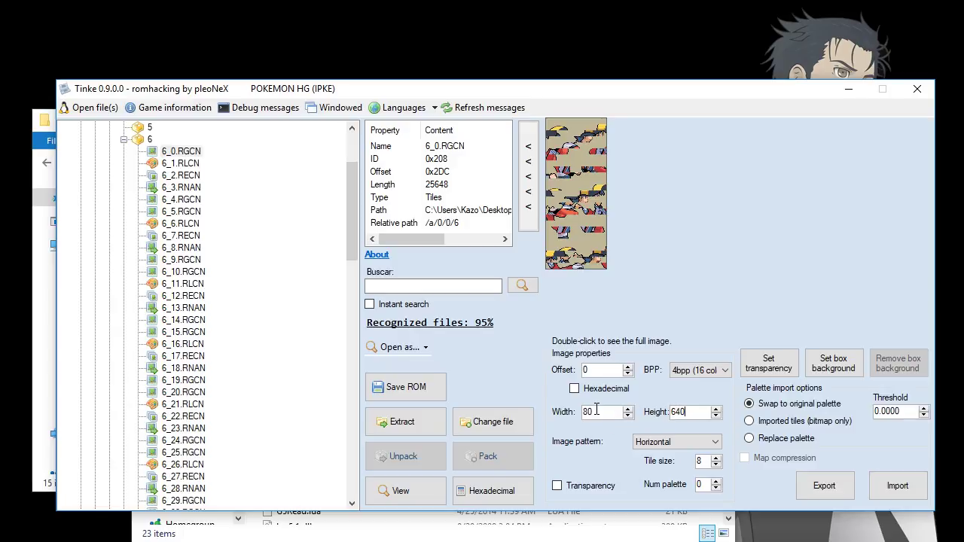
{"action": "type", "text": "640"}
{"action": "key", "text": "Return"}
{"action": "scroll", "coordinate": [879, 193], "scroll_direction": "down", "scroll_amount": 5}
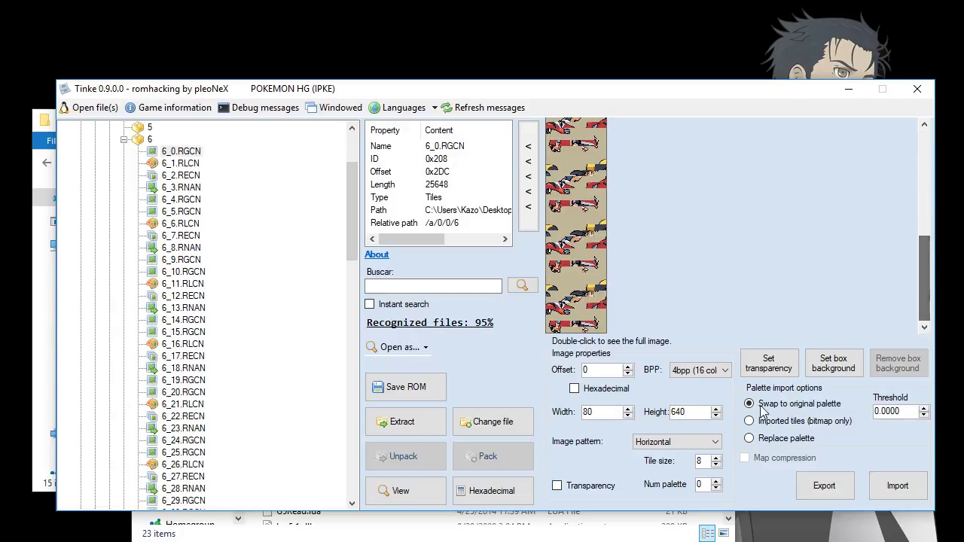
{"action": "key", "text": "Up"}
{"action": "key", "text": "Down"}
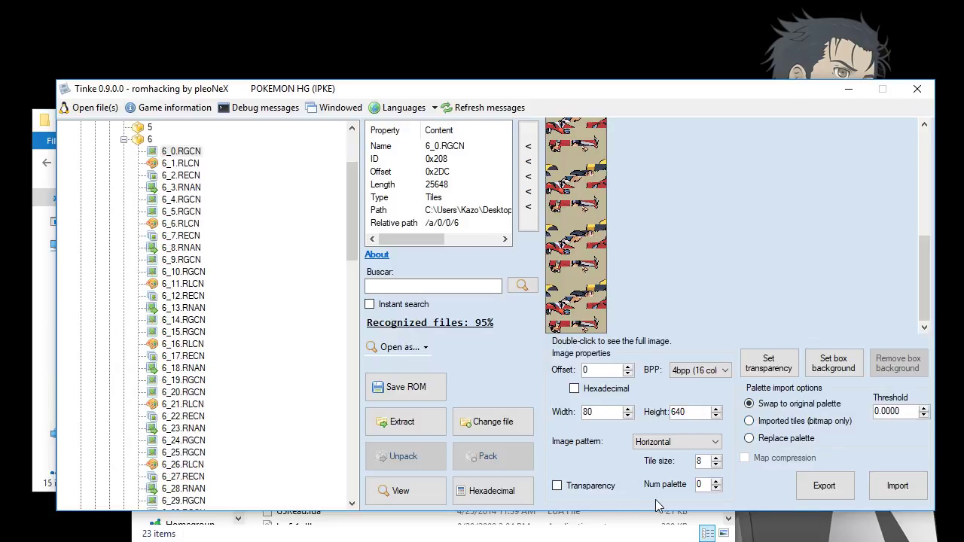
Step: Import 6_0.RGCN.png from the images folder into the tile file and check the full tile sheet
{"action": "left_click", "coordinate": [895, 485]}
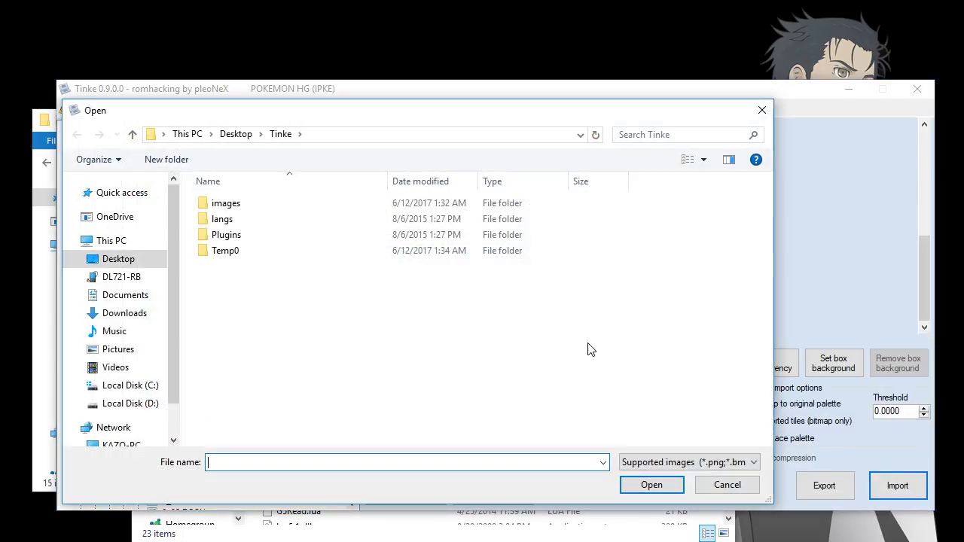
{"action": "left_click", "coordinate": [226, 205]}
{"action": "double_click", "coordinate": [226, 204]}
{"action": "double_click", "coordinate": [232, 240]}
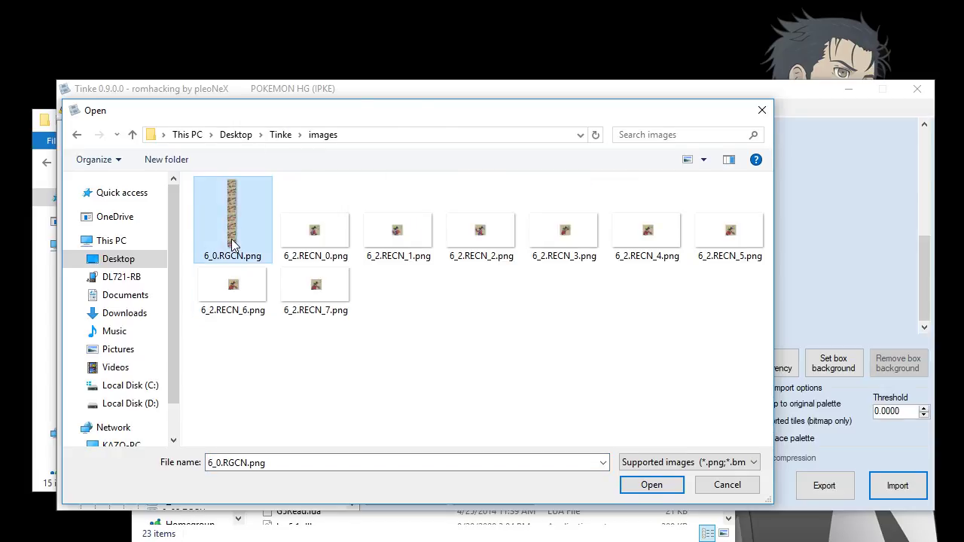
{"action": "left_click_drag", "start_coordinate": [924, 321], "coordinate": [925, 216]}
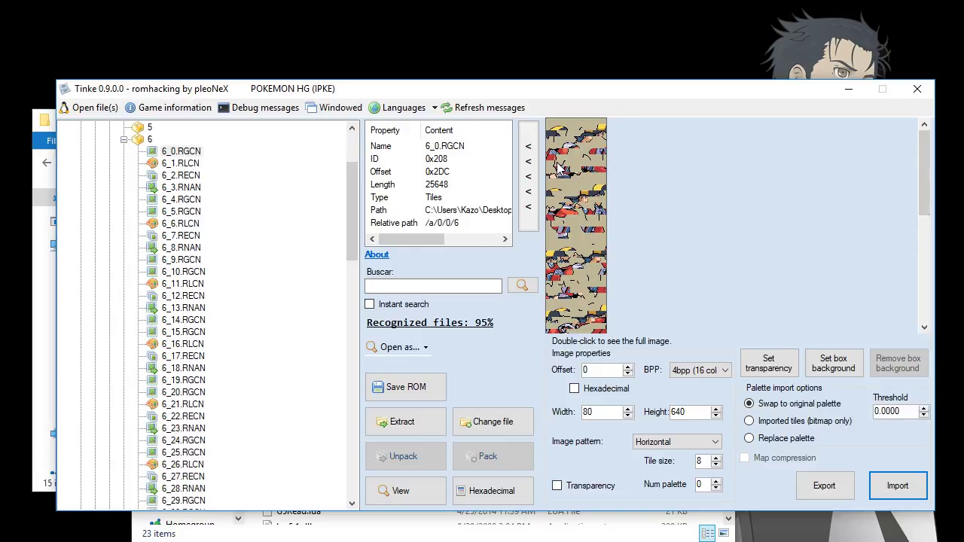
{"action": "left_click_drag", "start_coordinate": [924, 158], "coordinate": [913, 277]}
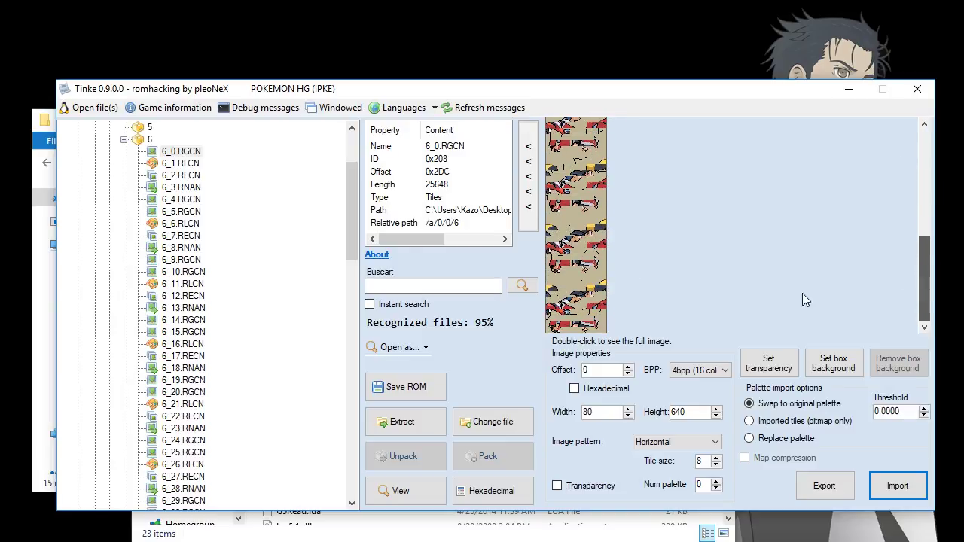
Step: Pack archive 6 and save the ROM over test.nds in the Tinke folder
{"action": "left_click", "coordinate": [140, 139]}
{"action": "left_click", "coordinate": [488, 456]}
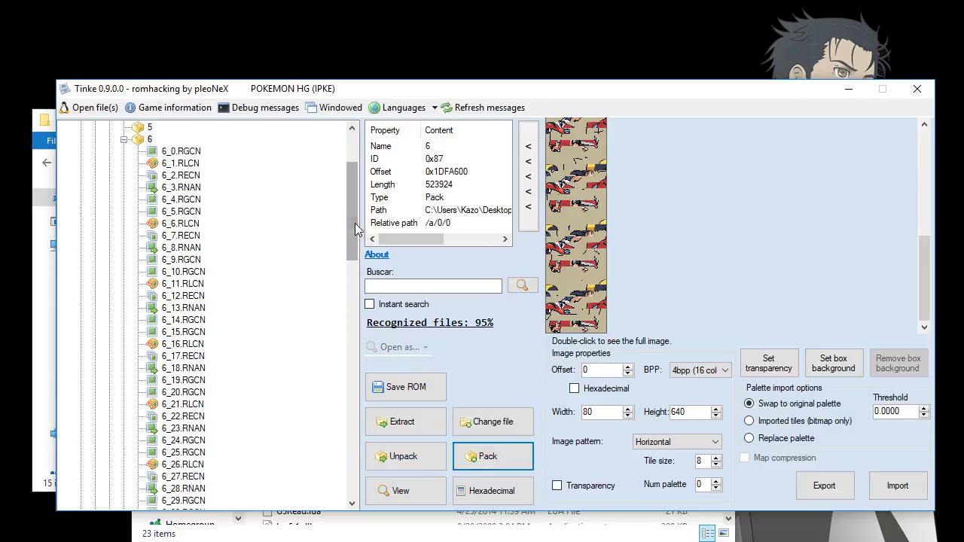
{"action": "left_click", "coordinate": [402, 395]}
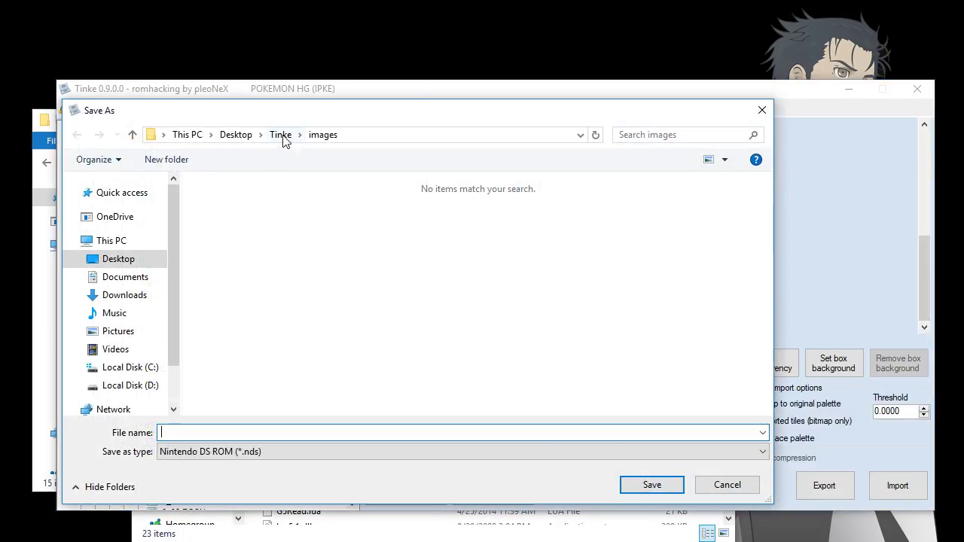
{"action": "left_click", "coordinate": [280, 134]}
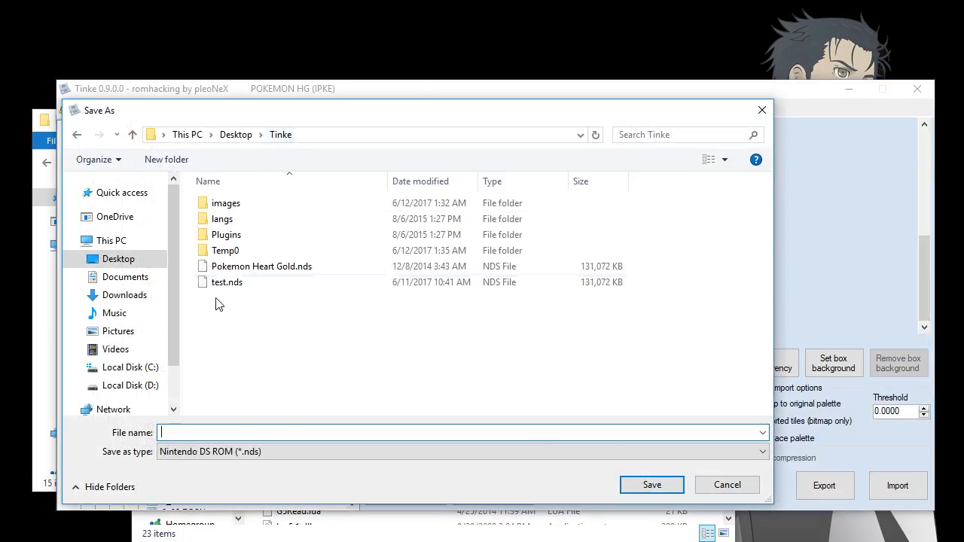
{"action": "double_click", "coordinate": [225, 282]}
{"action": "left_click", "coordinate": [429, 382]}
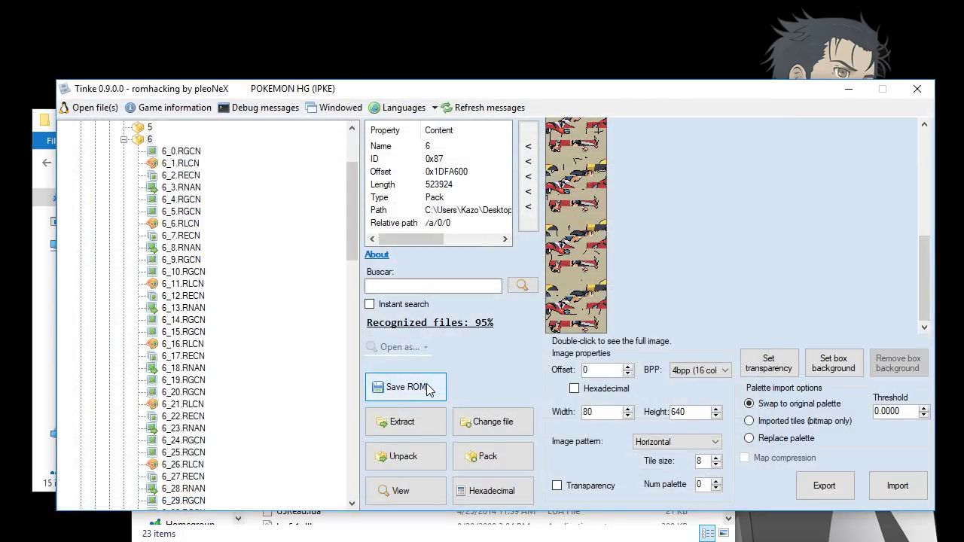
Step: Close Tinke and run test.nds from the Tinke folder with DeSmuME_0.9.11_x64.exe
{"action": "left_click", "coordinate": [916, 89]}
{"action": "left_click", "coordinate": [512, 163]}
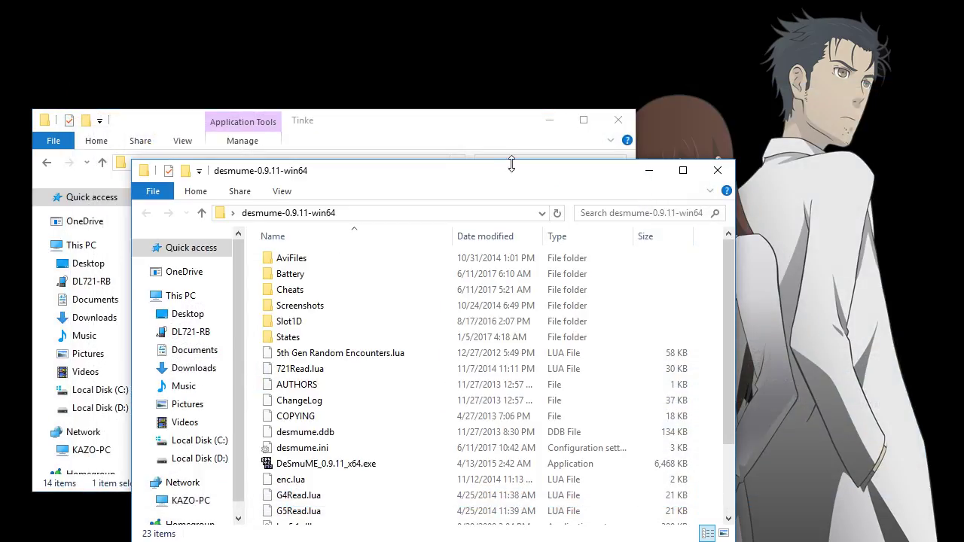
{"action": "left_click_drag", "start_coordinate": [542, 170], "coordinate": [691, 120]}
{"action": "left_click_drag", "start_coordinate": [192, 381], "coordinate": [531, 416]}
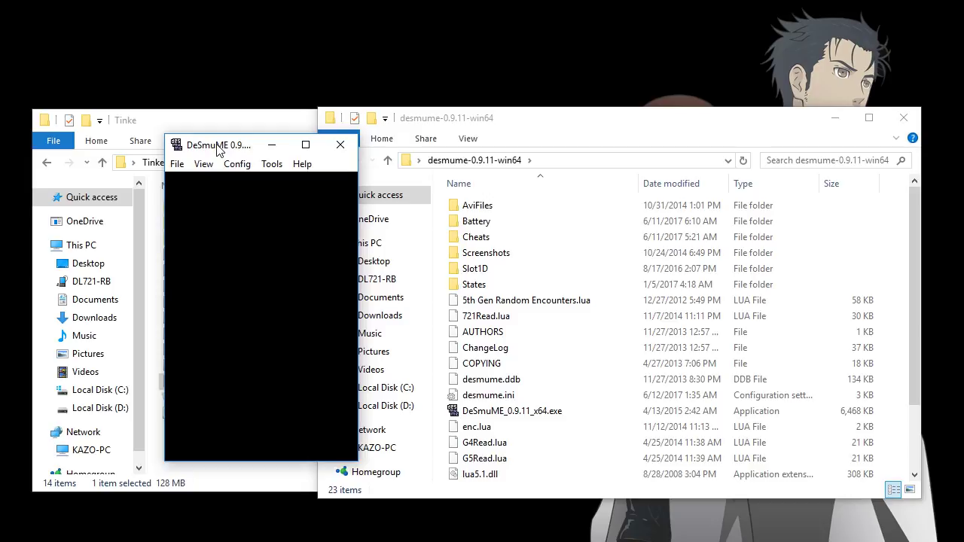
Step: Continue the saved game and walk the character east along the path to meet the rival
{"action": "key", "text": "x"}
{"action": "key", "text": "x"}
{"action": "key", "text": "x"}
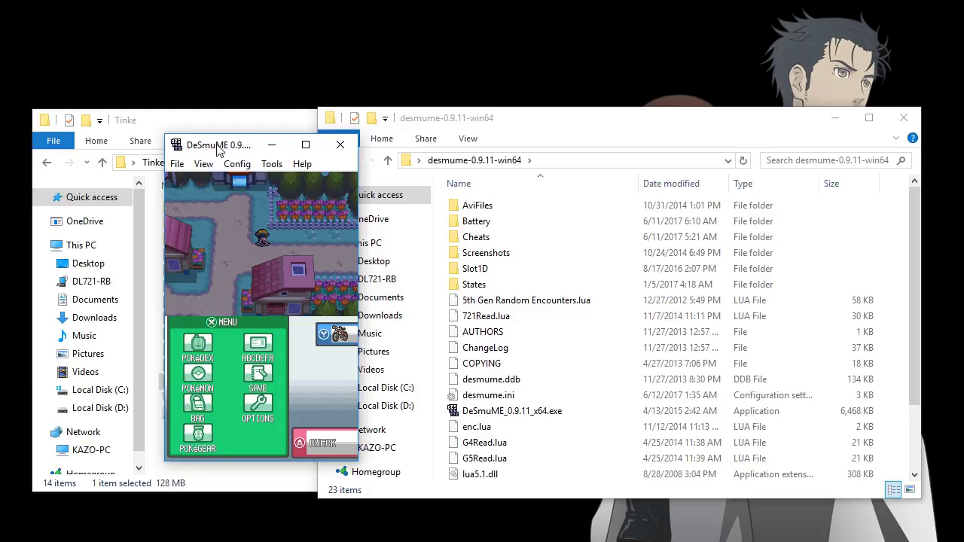
{"action": "key", "text": "Right"}
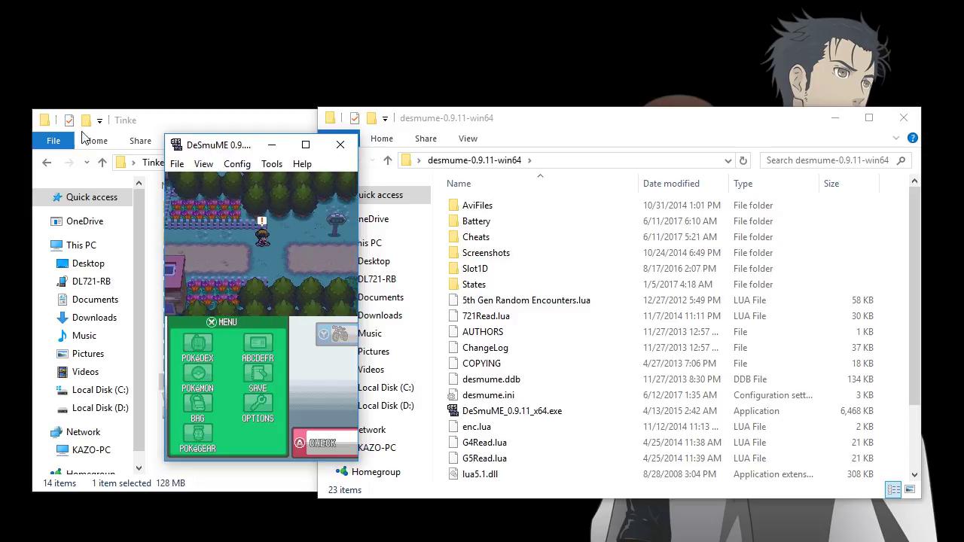
Step: Advance the rival's dialogue until the battle starts to test the back sprite
{"action": "left_click", "coordinate": [315, 444]}
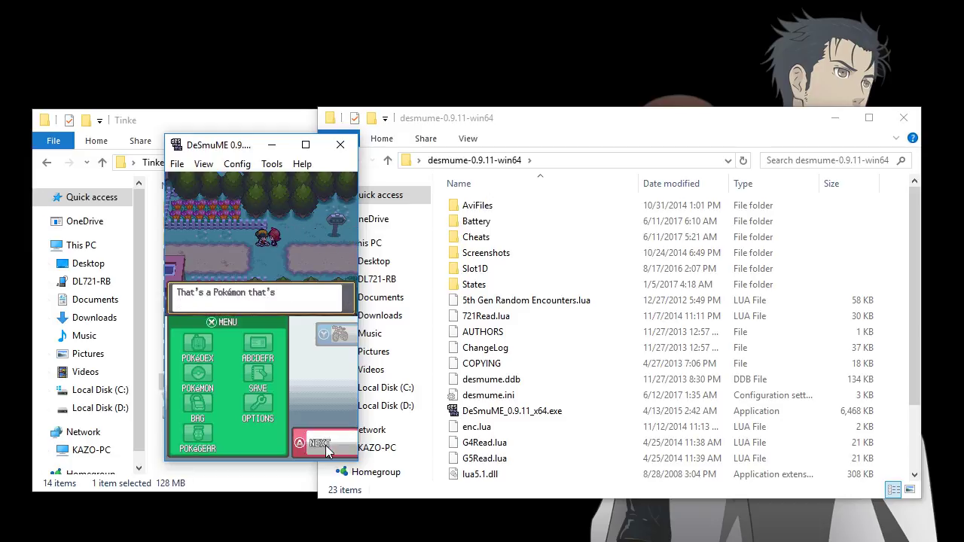
{"action": "left_click", "coordinate": [325, 445]}
{"action": "left_click", "coordinate": [326, 445]}
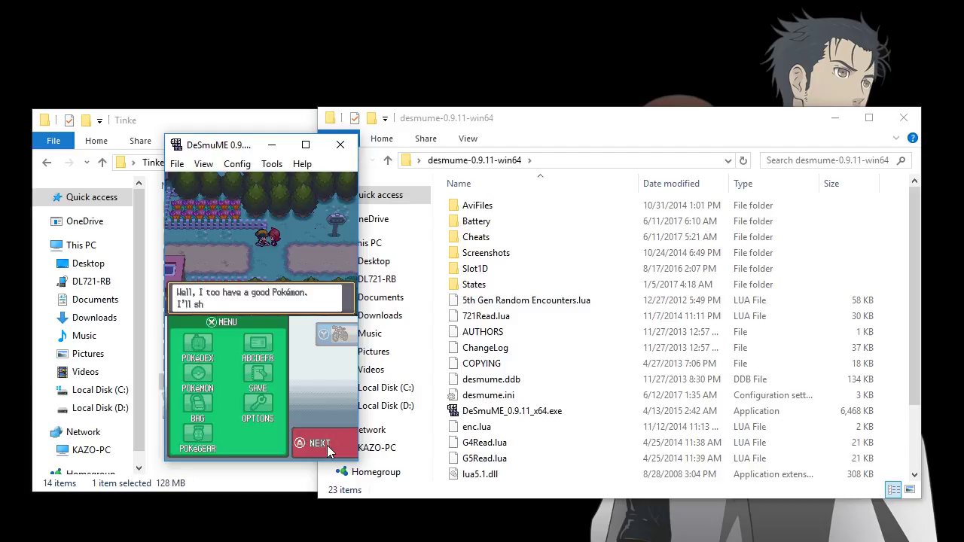
{"action": "left_click", "coordinate": [327, 445]}
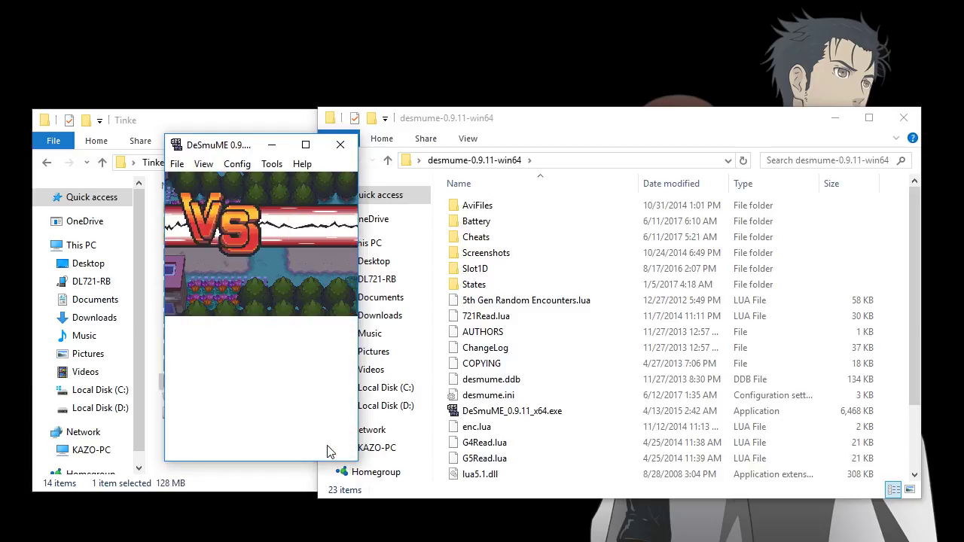